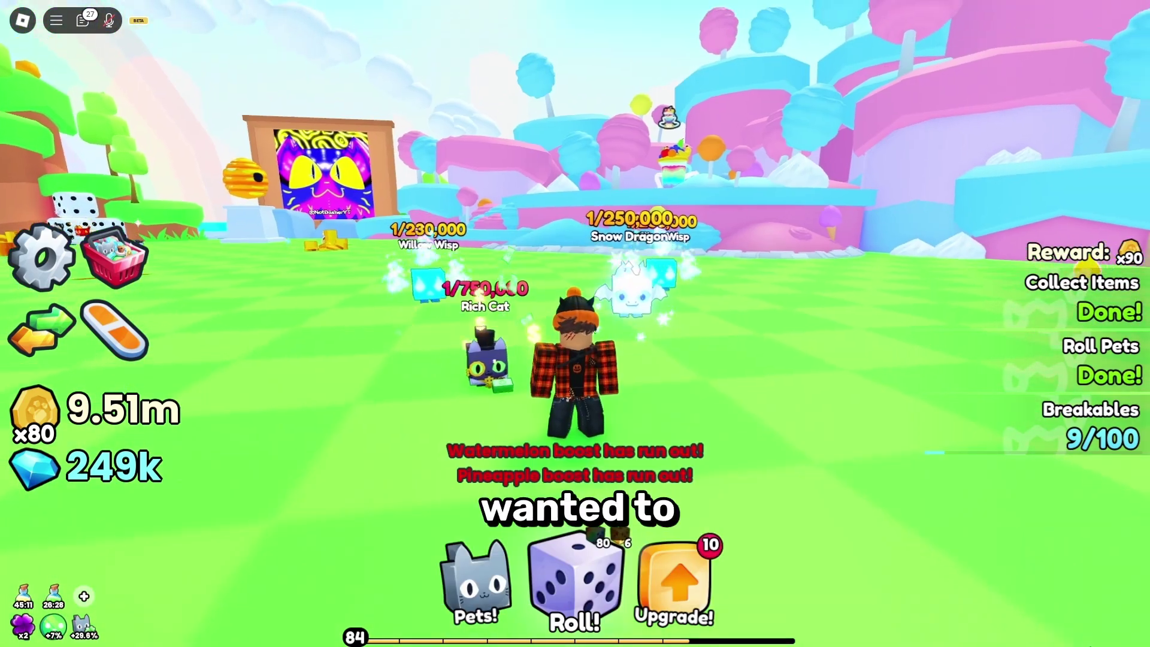
{"action": "key", "text": "s"}
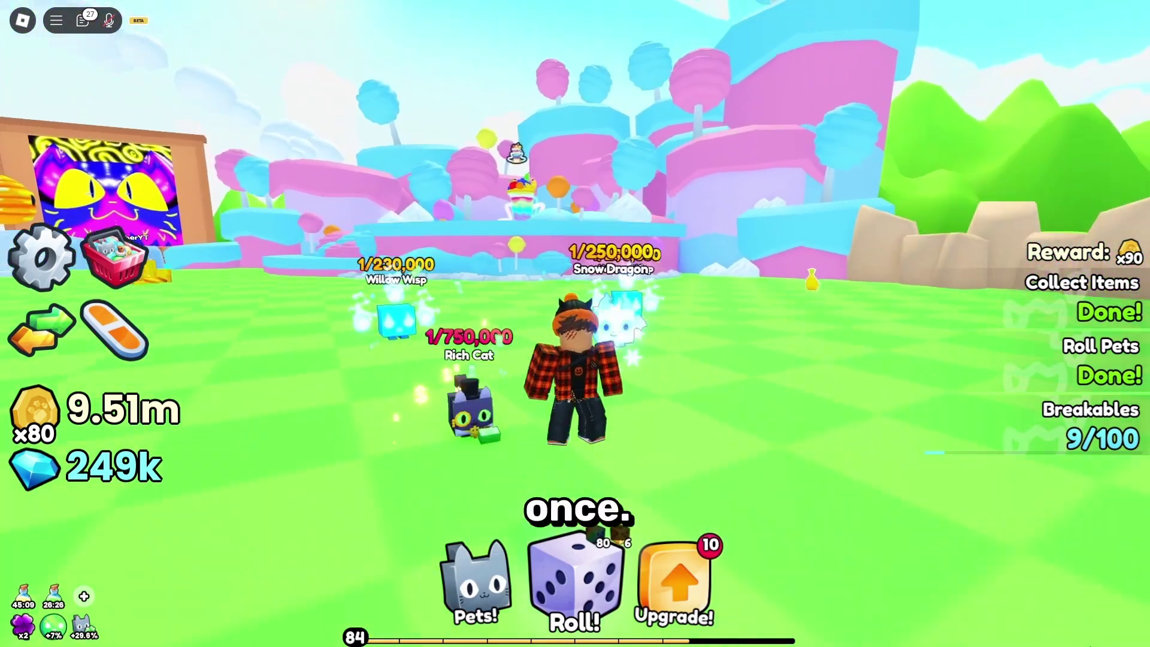
{"action": "key", "text": "space"}
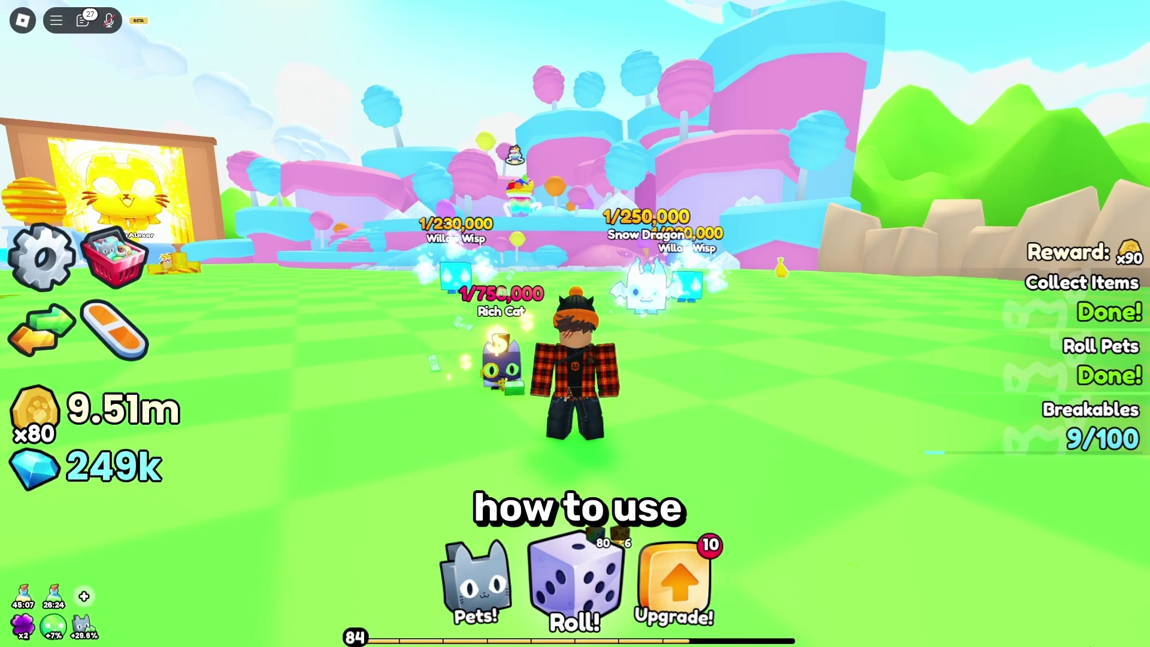
{"action": "key", "text": "s"}
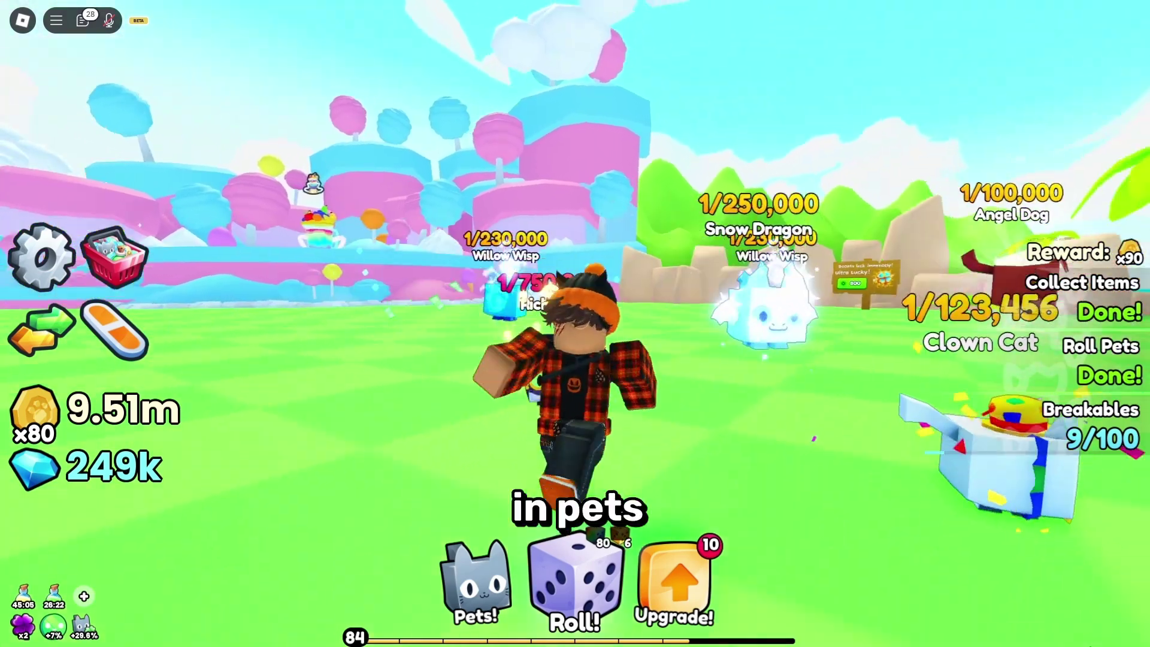
{"action": "key", "text": "s"}
{"action": "scroll", "coordinate": [575, 324], "scroll_direction": "down", "scroll_amount": 3}
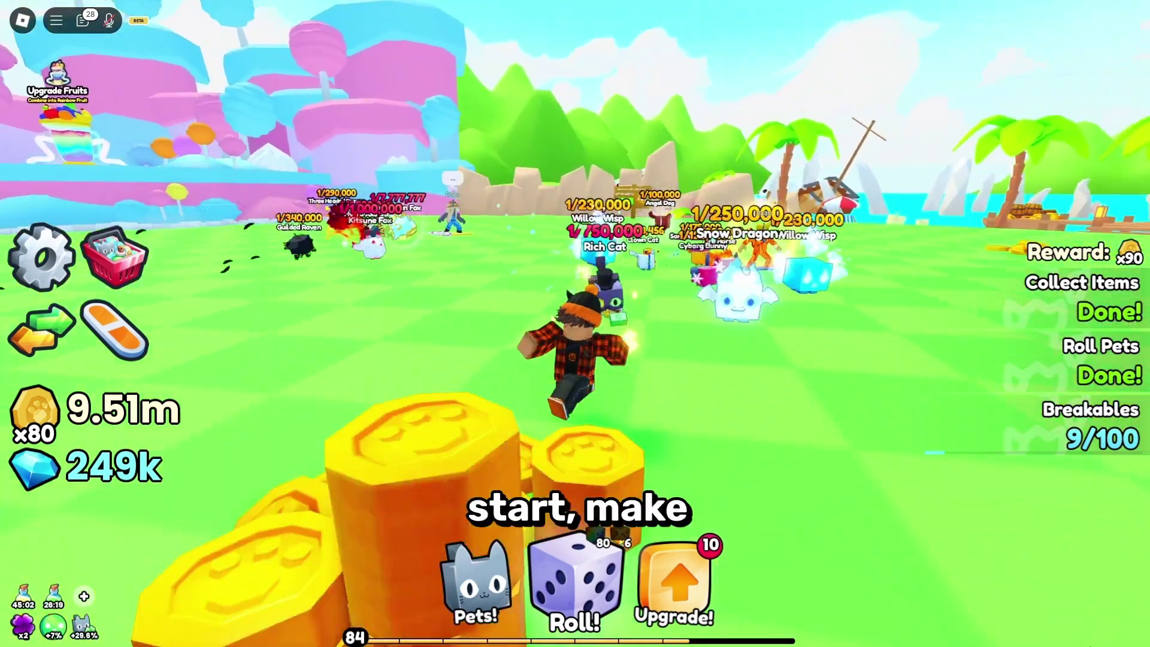
{"action": "key", "text": "s"}
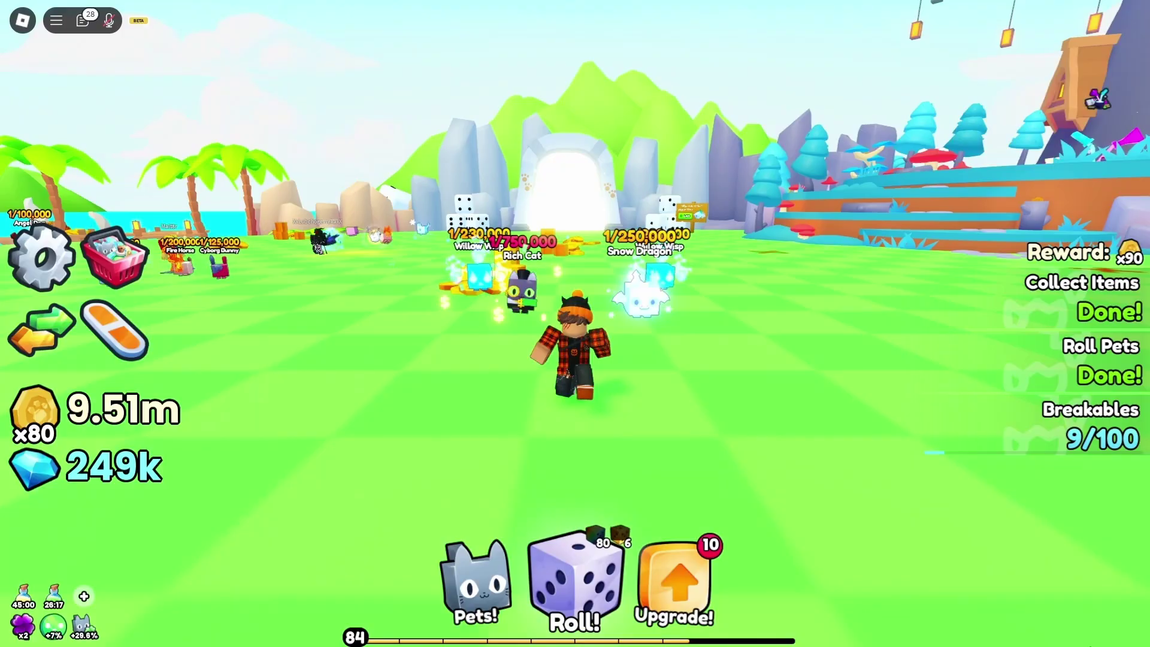
{"action": "key", "text": "w"}
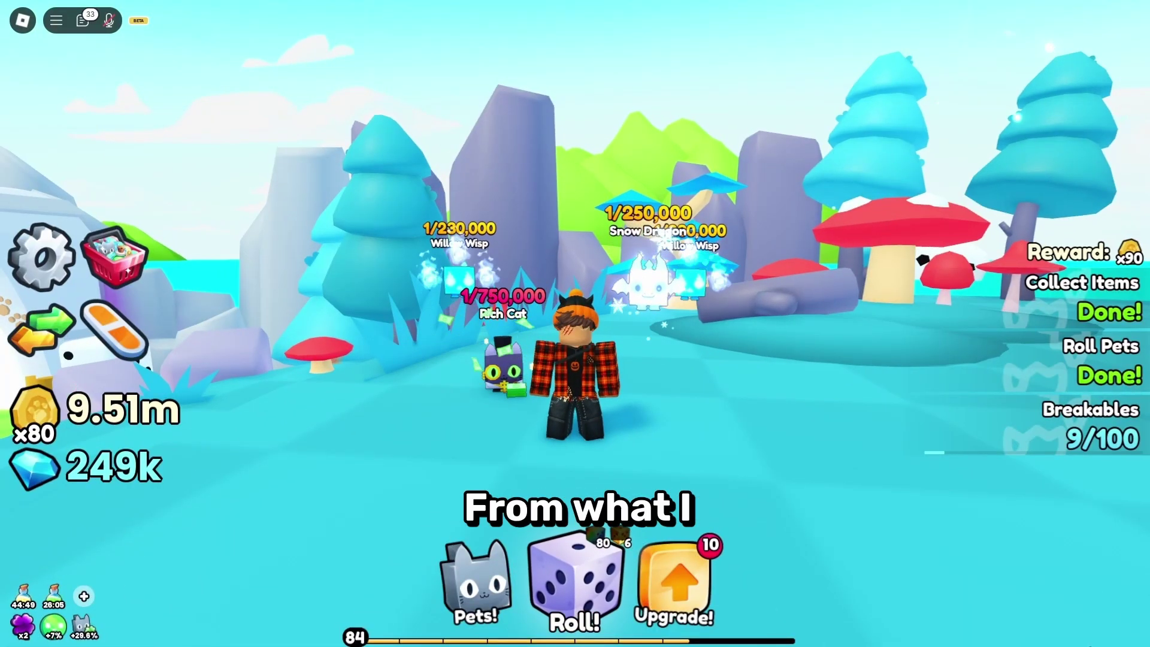
{"action": "key", "text": "Left"}
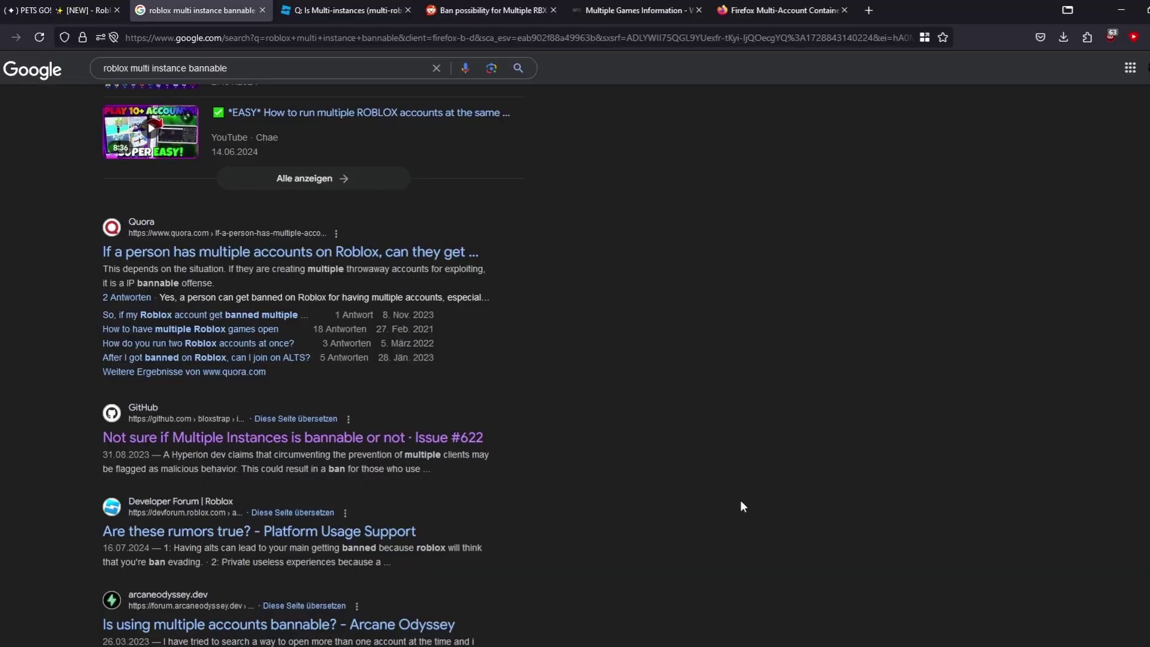
Review the Roblox forum thread on whether multi-instances are allowed and the Reddit thread on ban risk for multiple instances.
{"action": "left_click", "coordinate": [402, 5]}
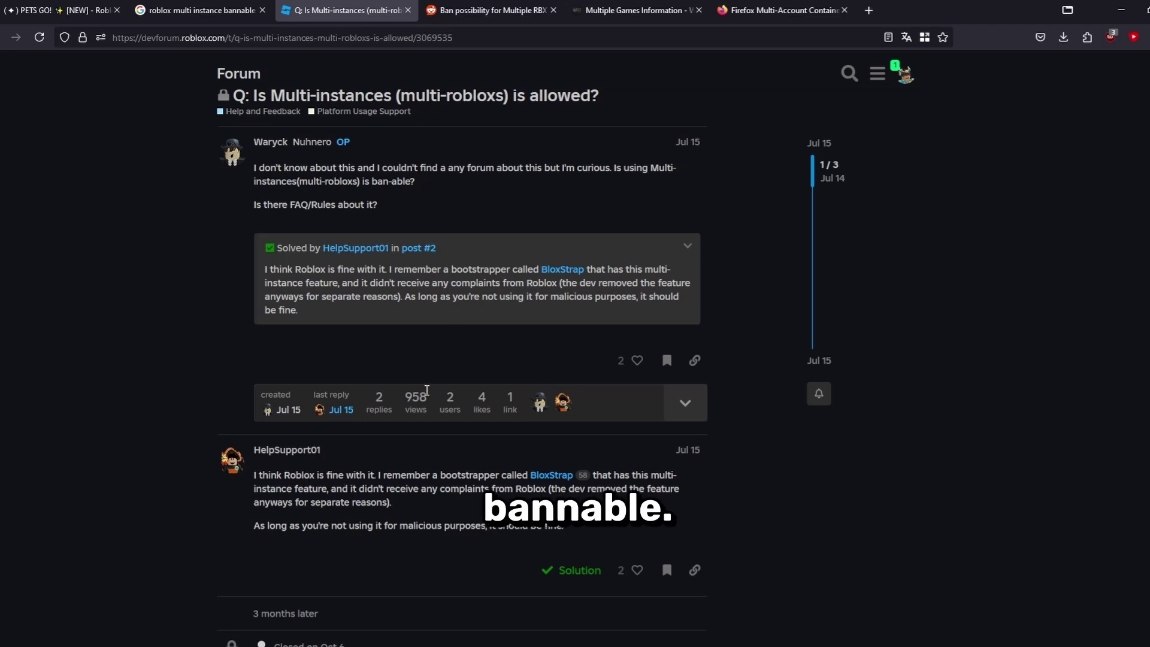
{"action": "mouse_move", "coordinate": [481, 5]}
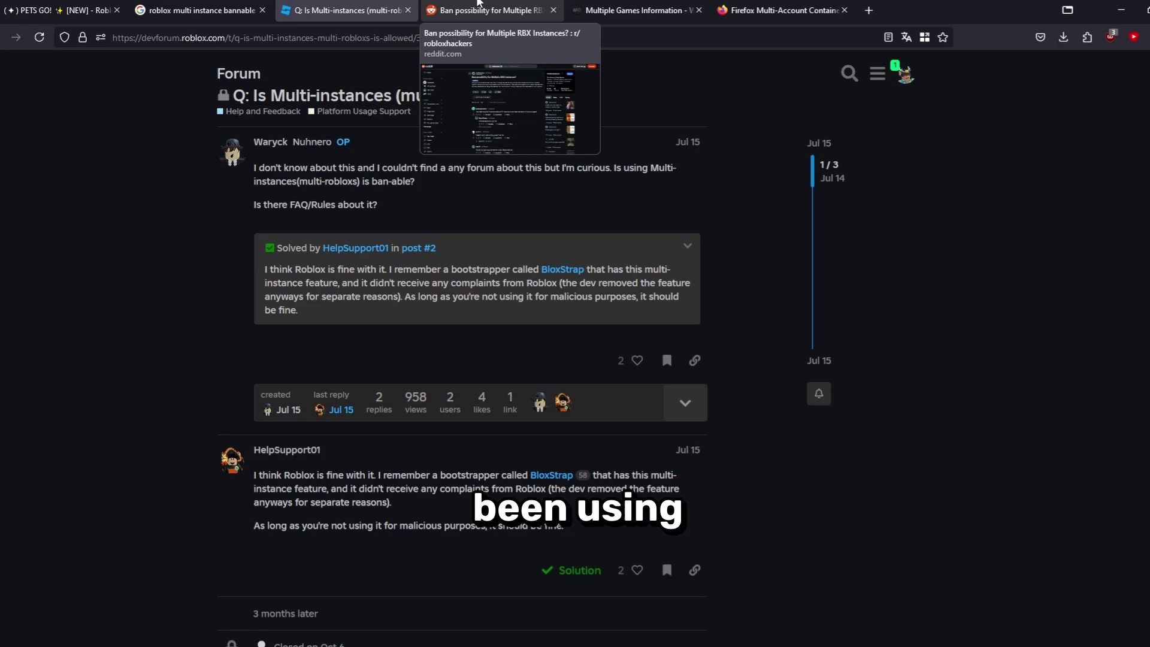
{"action": "left_click", "coordinate": [479, 5]}
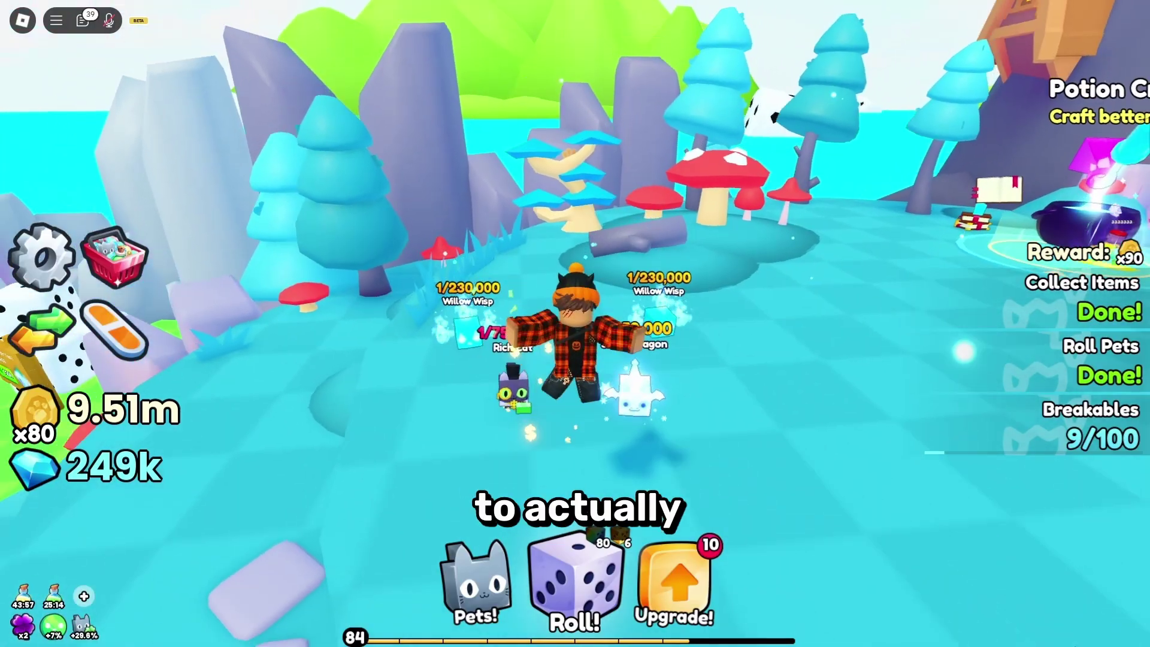
{"action": "key", "text": "s"}
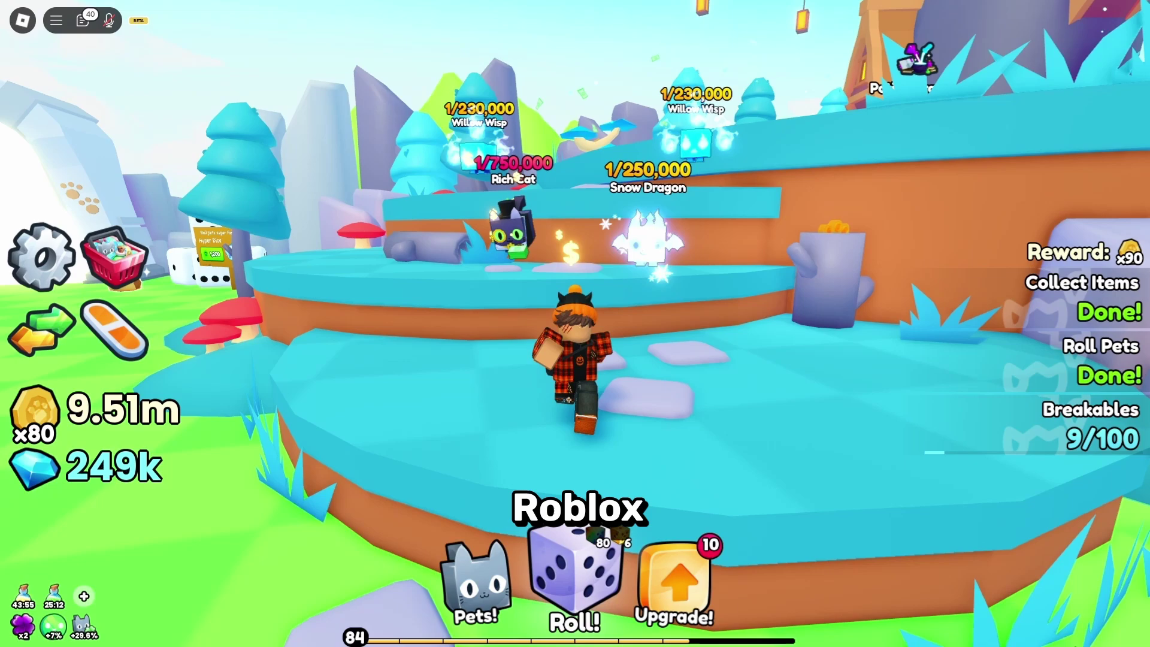
{"action": "key", "text": "s"}
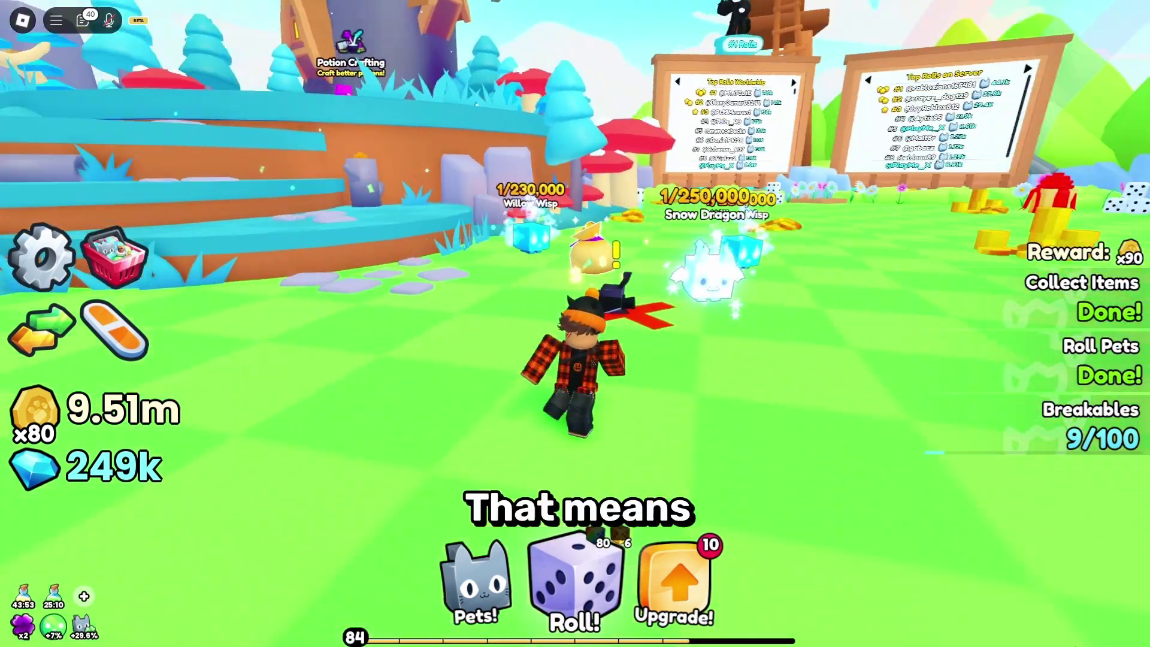
{"action": "key", "text": "s"}
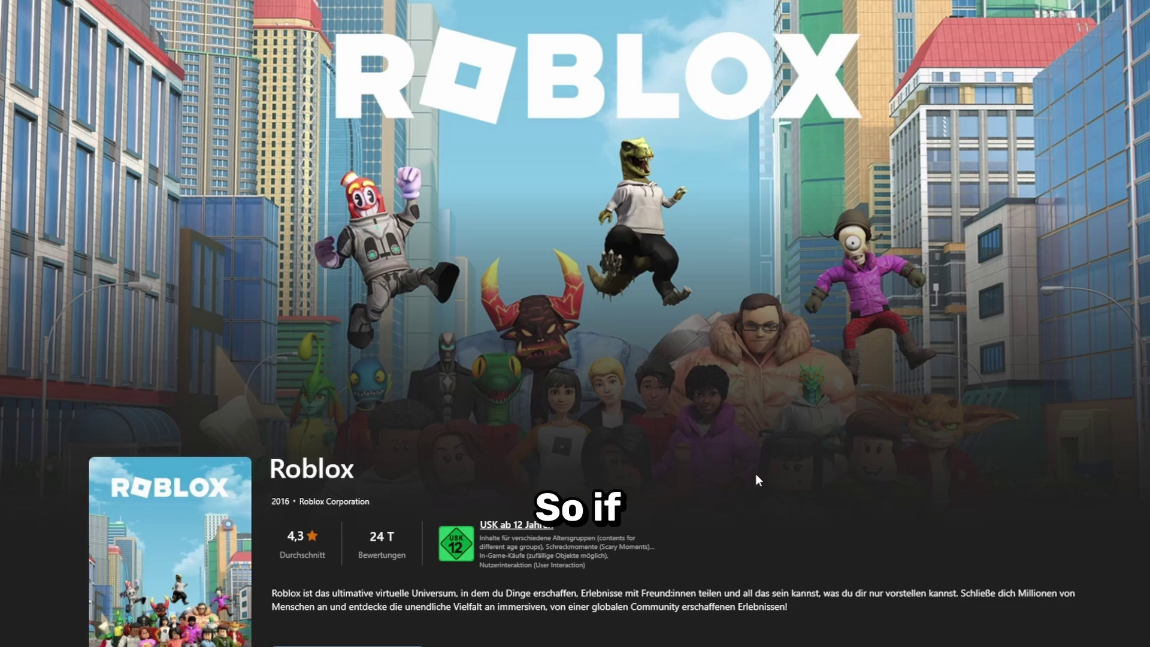
{"action": "scroll", "coordinate": [755, 474], "scroll_direction": "down", "scroll_amount": 5}
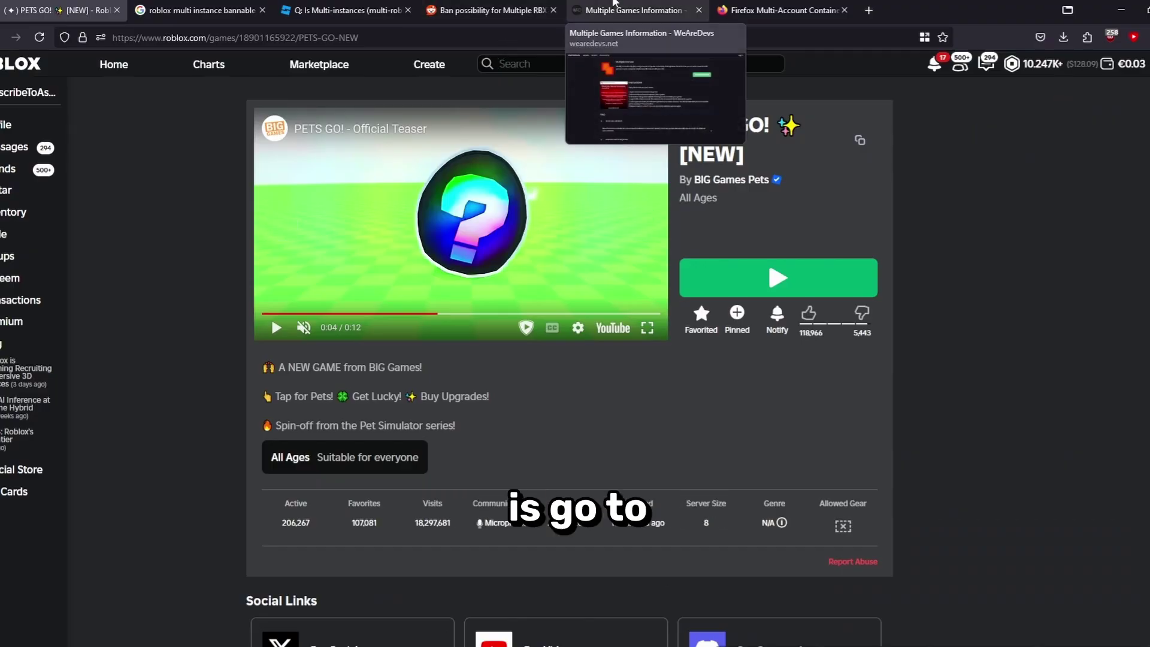
Download the Multiple Games tool for Windows from its WeAreDevs page.
{"action": "left_click", "coordinate": [613, 3]}
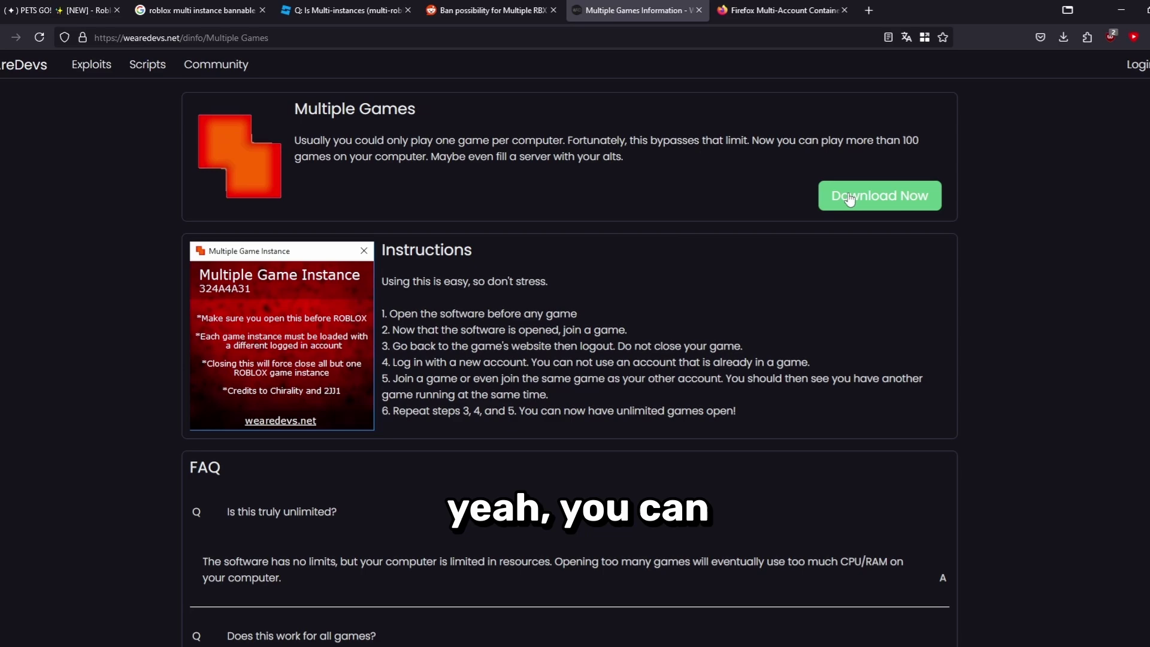
{"action": "left_click", "coordinate": [874, 206]}
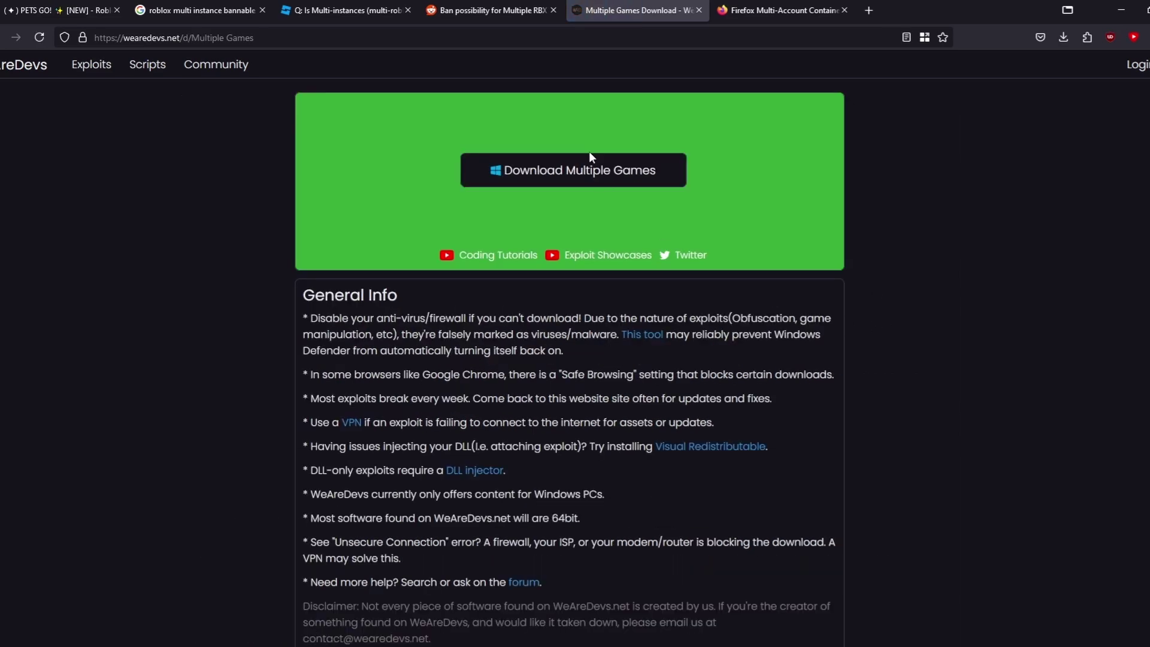
{"action": "left_click", "coordinate": [597, 166]}
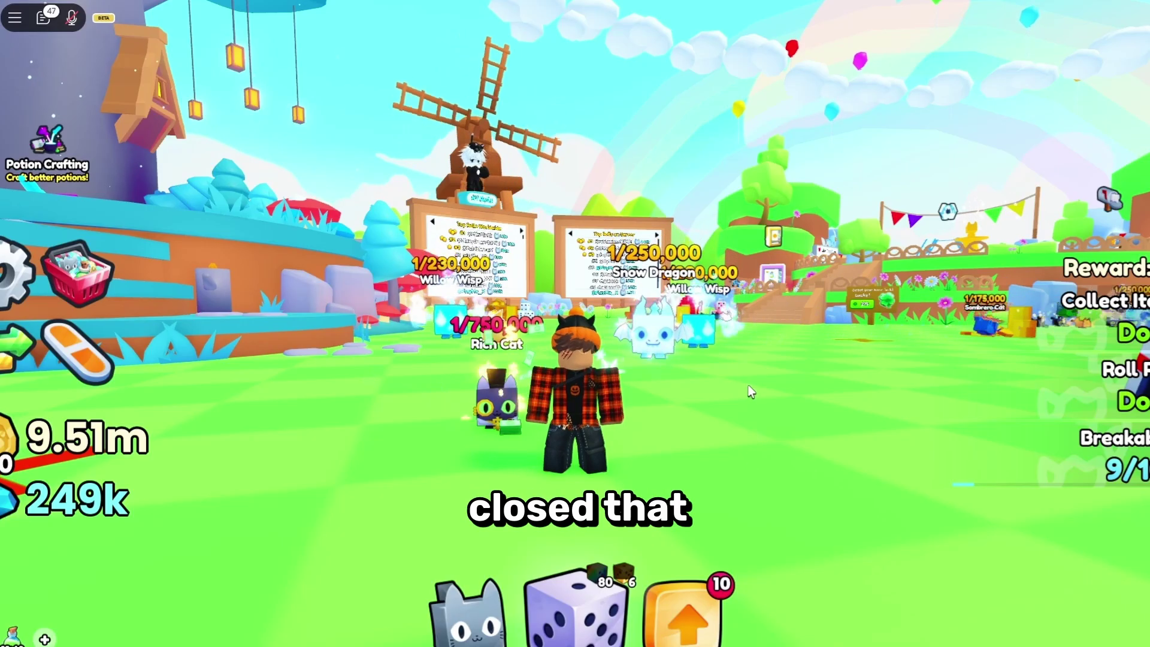
Leave the running PETS GO experience and confirm the exit.
{"action": "key", "text": "Escape"}
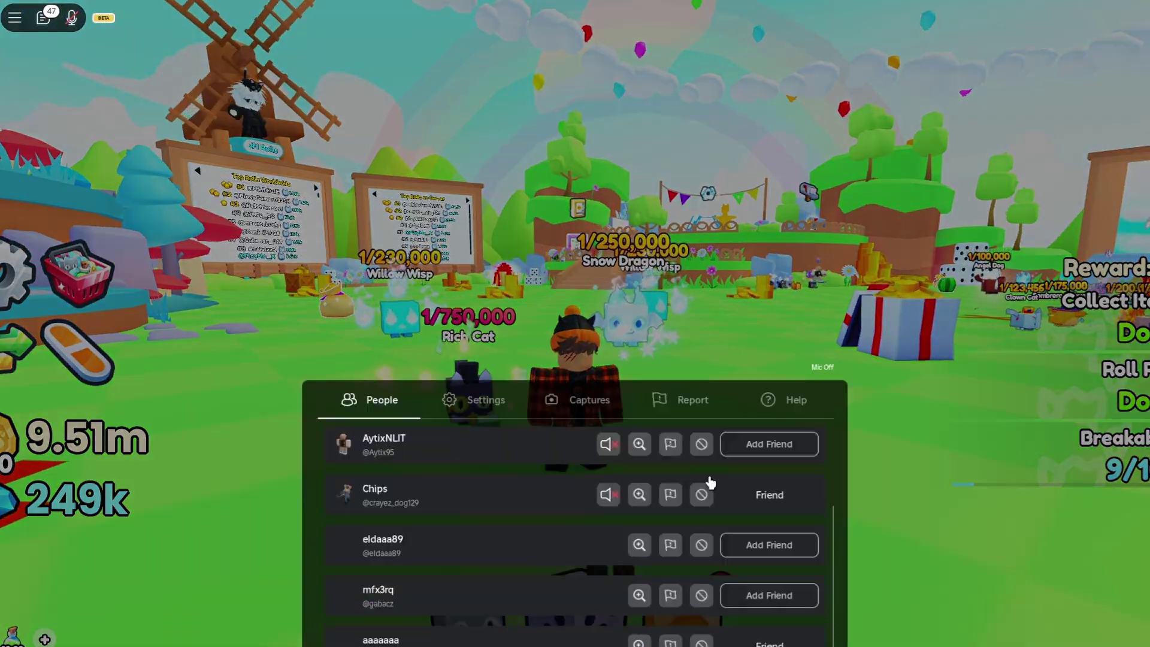
{"action": "left_click", "coordinate": [452, 570]}
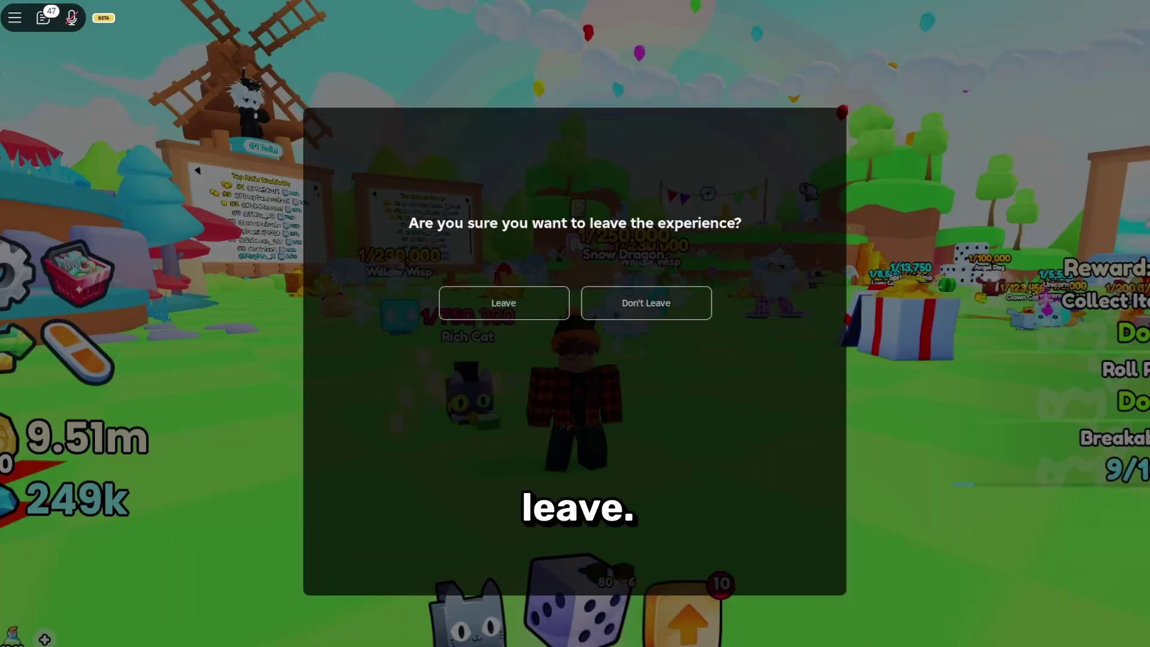
{"action": "left_click", "coordinate": [539, 294]}
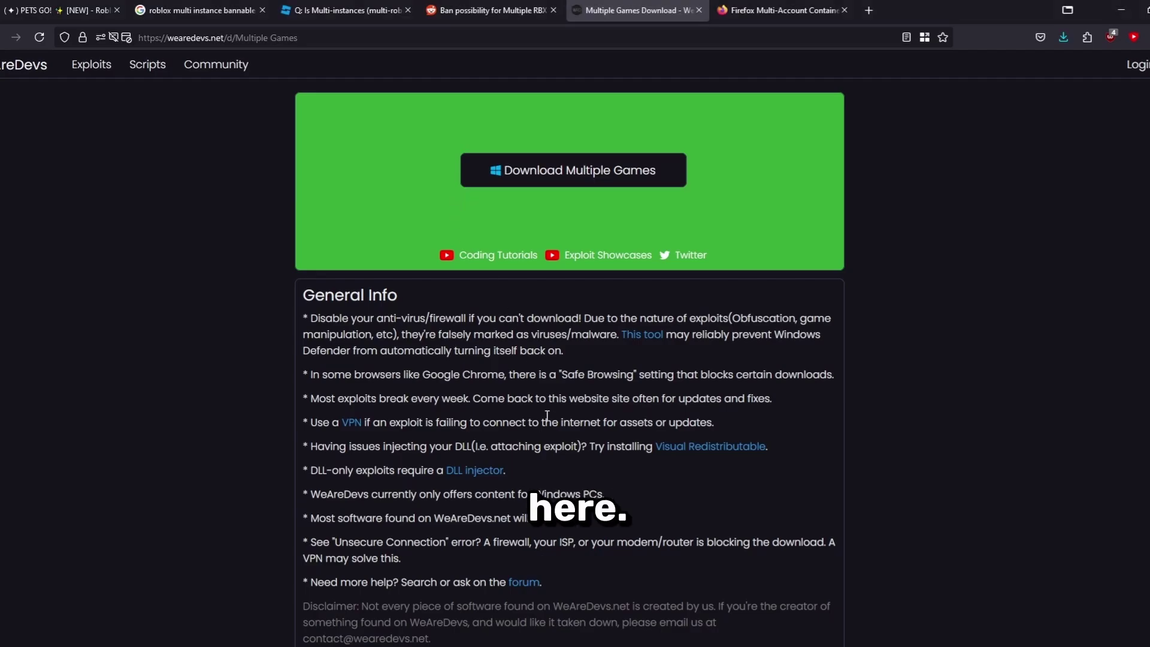
Check the Task Manager process list for any Roblox process still running, and close Task Manager.
{"action": "key", "text": "ctrl+shift+Escape"}
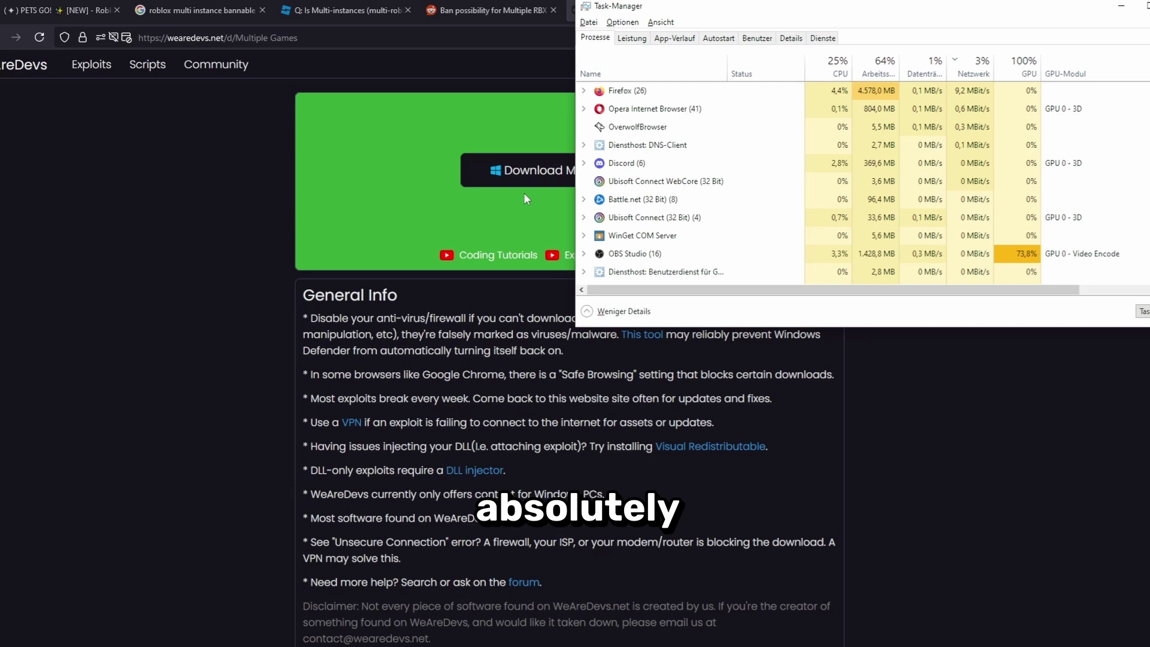
{"action": "left_click_drag", "start_coordinate": [669, 13], "coordinate": [457, 149]}
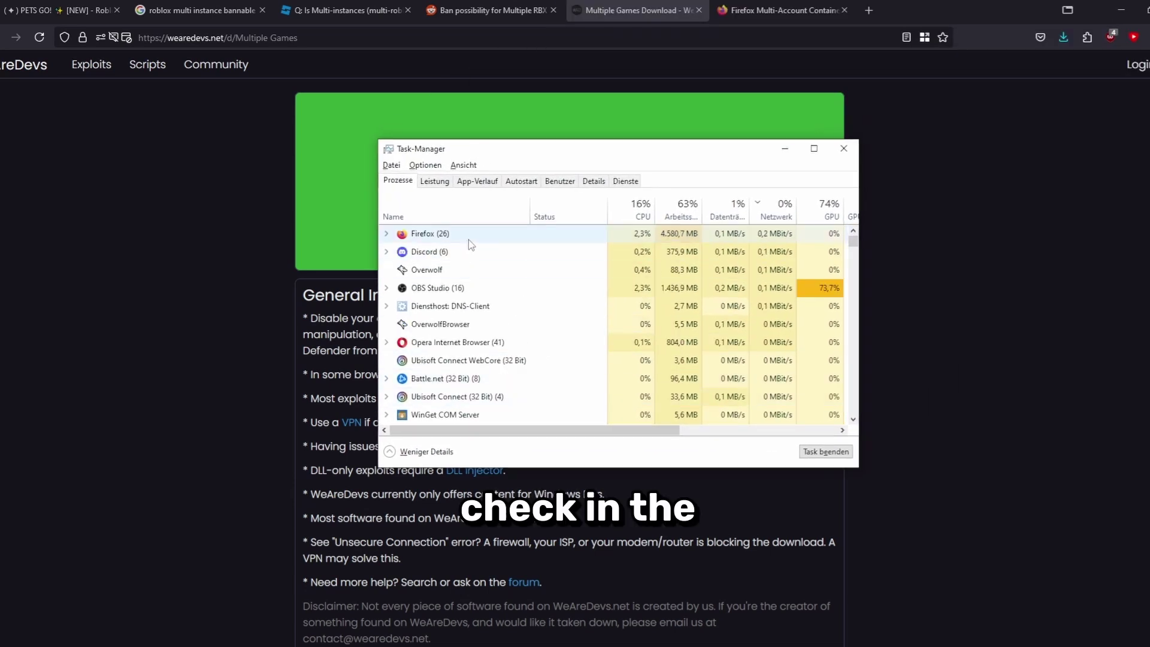
{"action": "scroll", "coordinate": [611, 285], "scroll_direction": "down", "scroll_amount": 2}
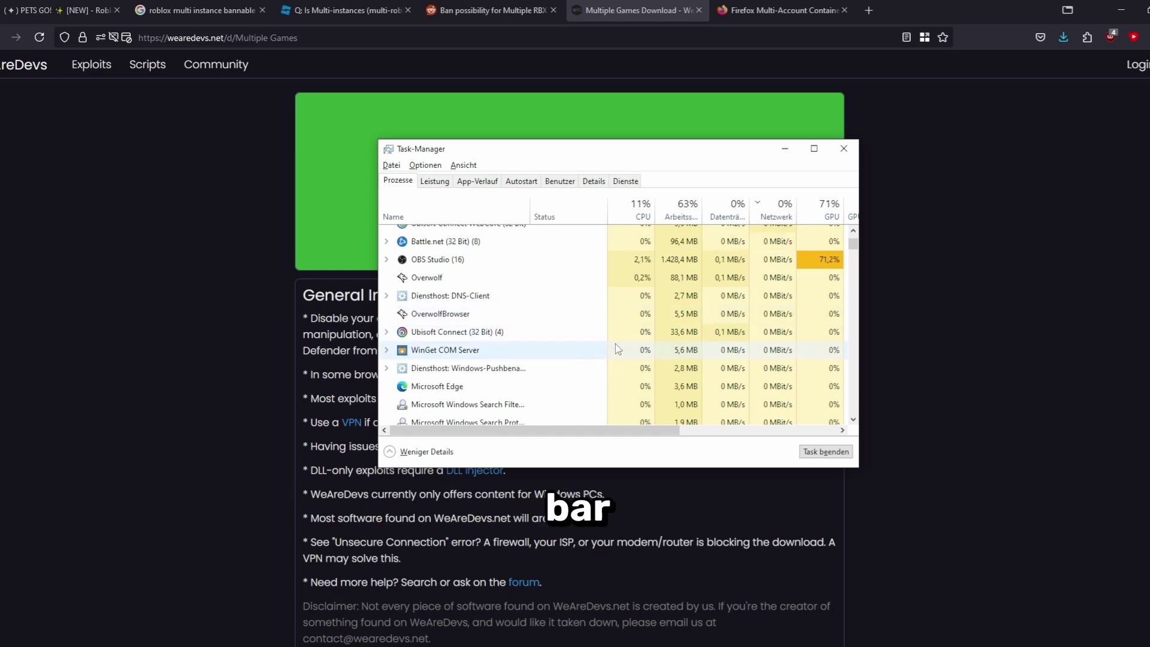
{"action": "scroll", "coordinate": [615, 349], "scroll_direction": "up", "scroll_amount": 2}
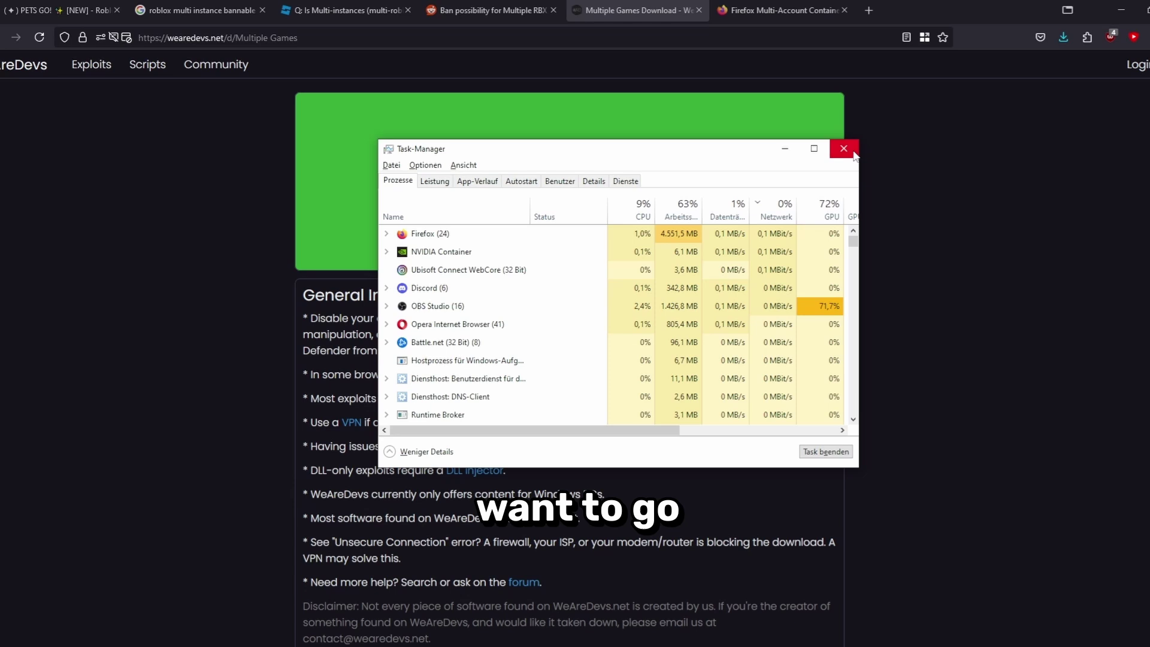
{"action": "left_click", "coordinate": [843, 148]}
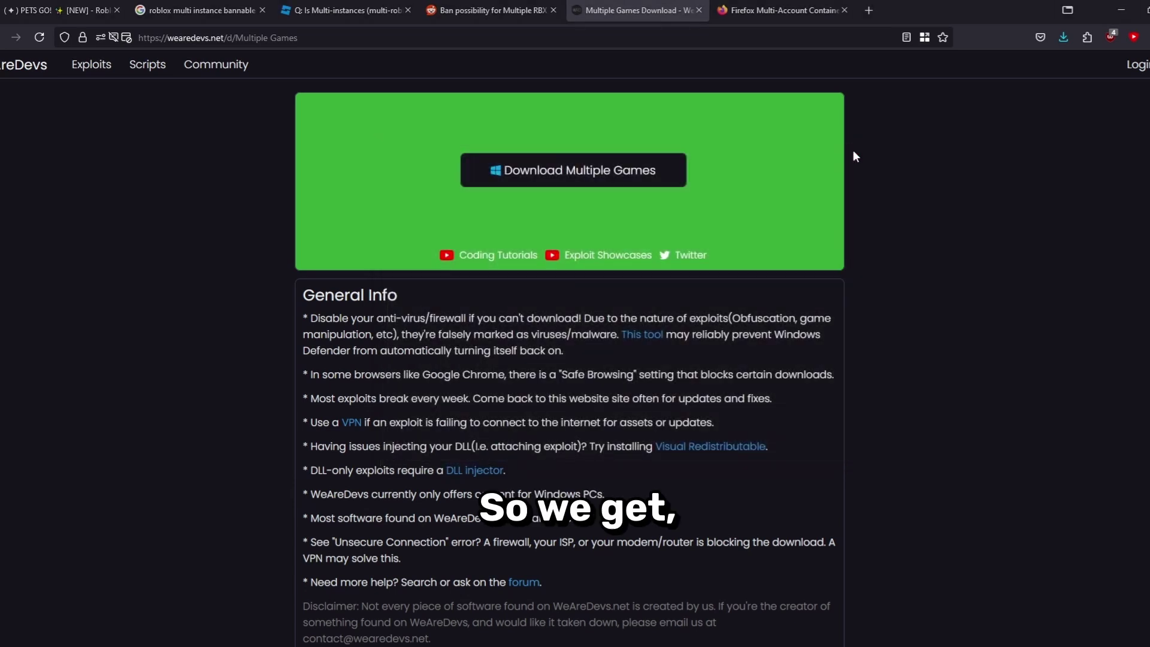
Run the downloaded Multiple_ROBLOX.exe and place its Multiple Game Instance window over the middle of the page.
{"action": "left_click", "coordinate": [1057, 45]}
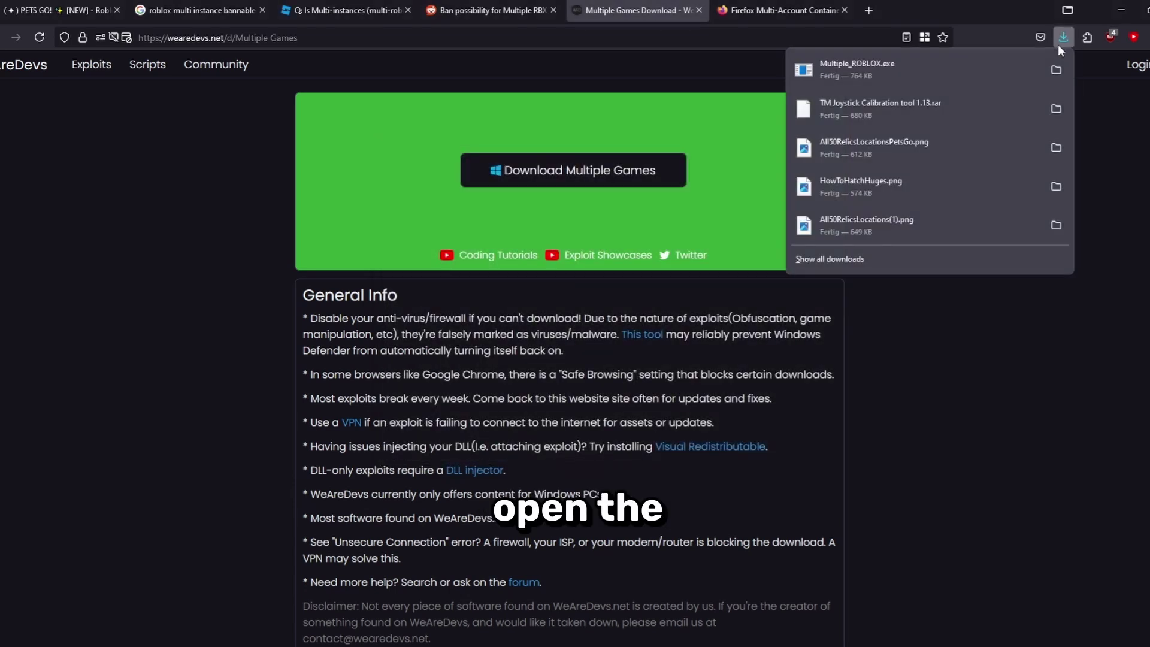
{"action": "left_click", "coordinate": [906, 65]}
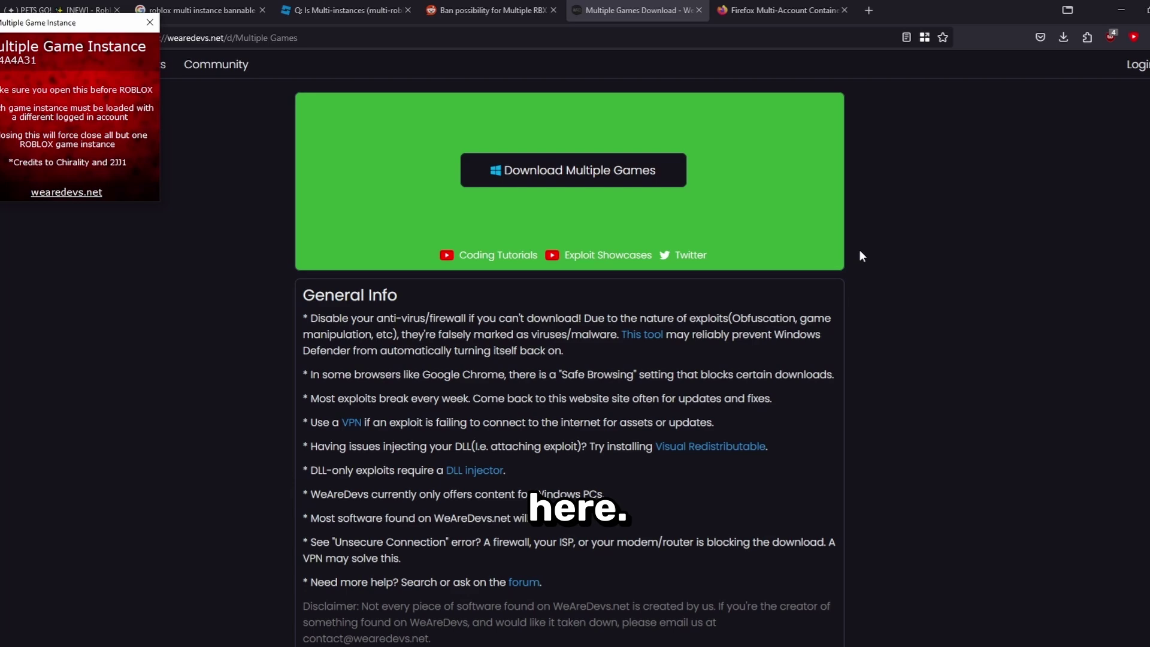
{"action": "left_click_drag", "start_coordinate": [72, 23], "coordinate": [735, 278]}
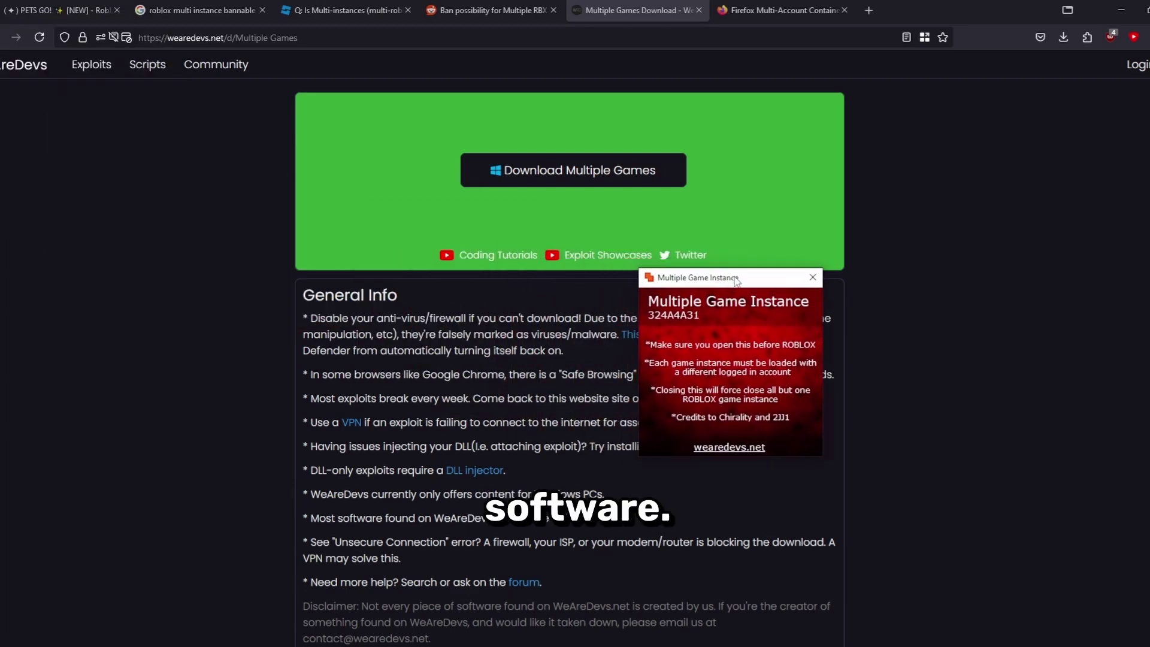
Return to the PETS GO! game page on the Roblox site and launch the game.
{"action": "left_click", "coordinate": [906, 341]}
{"action": "left_click", "coordinate": [60, 10]}
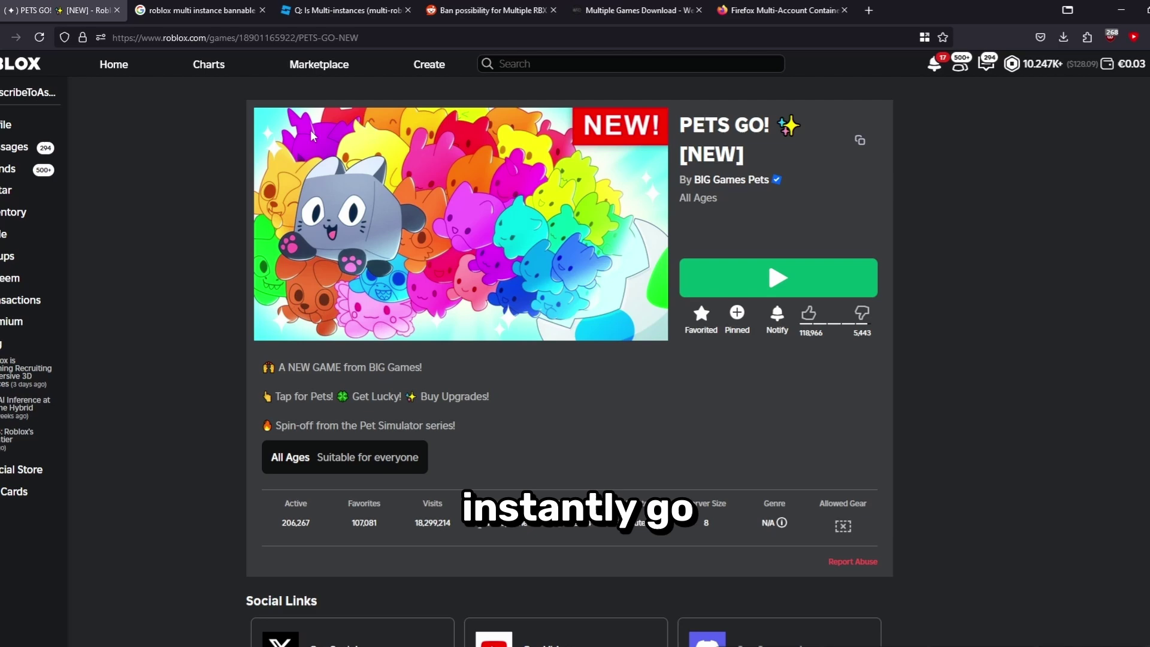
{"action": "left_click", "coordinate": [702, 279]}
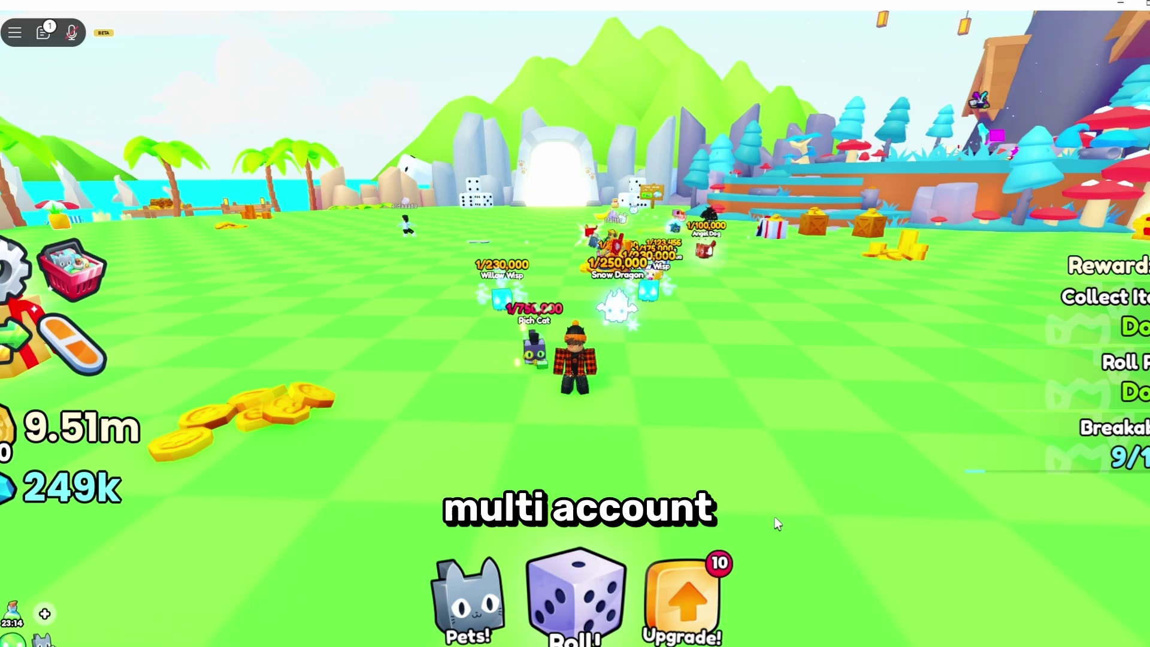
{"action": "left_click_drag", "start_coordinate": [774, 516], "coordinate": [787, 497]}
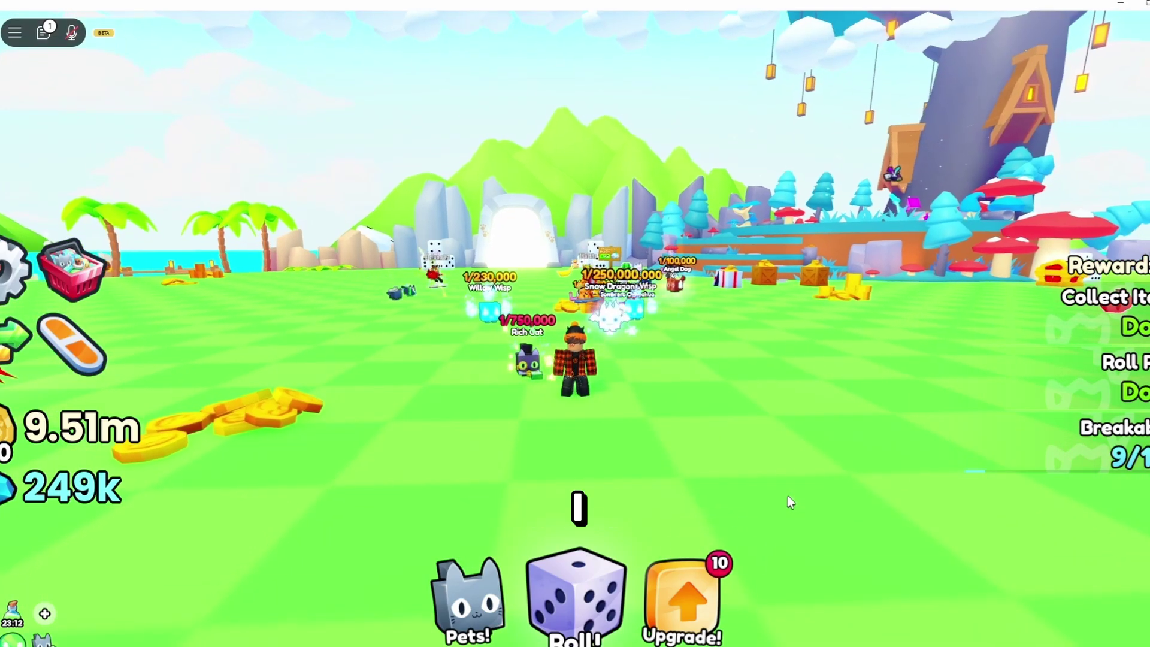
{"action": "key", "text": "s"}
{"action": "scroll", "coordinate": [789, 502], "scroll_direction": "up", "scroll_amount": 5}
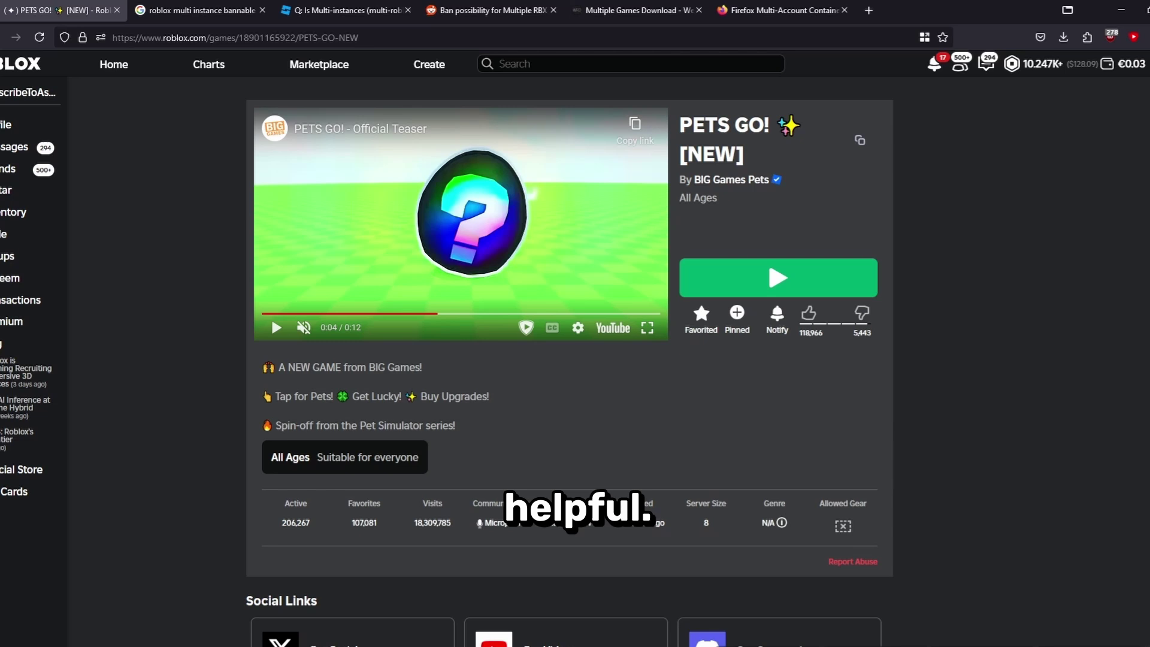
Bring up the Firefox Multi-Account Containers add-on page and examine the extension's title.
{"action": "left_click", "coordinate": [774, 3]}
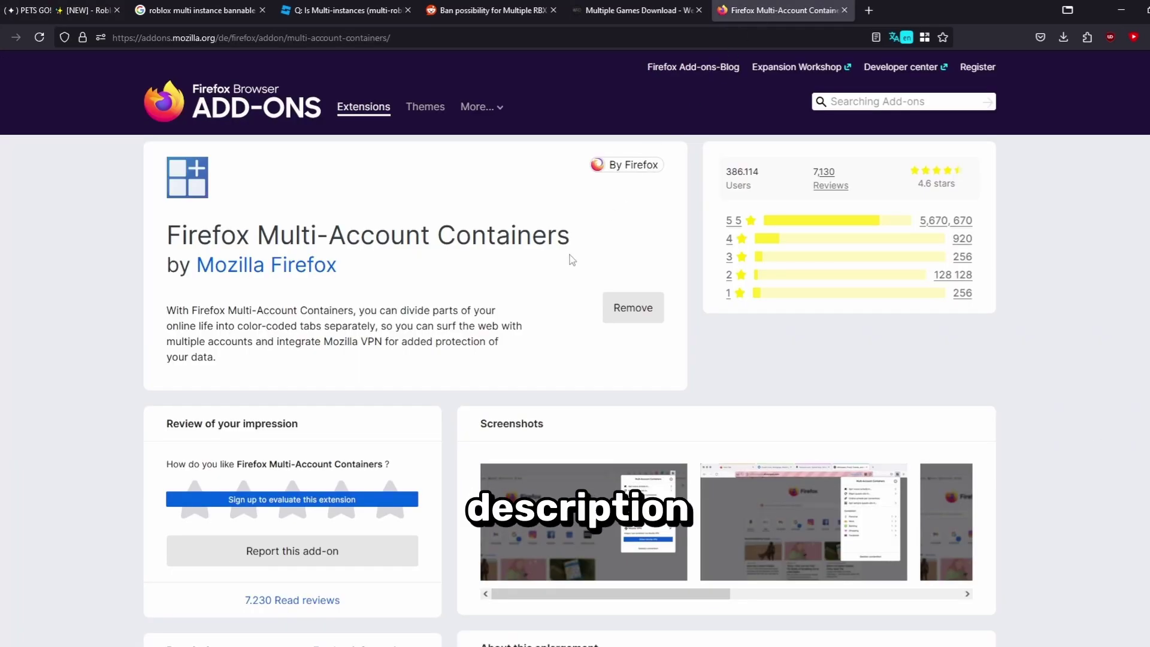
{"action": "left_click_drag", "start_coordinate": [167, 235], "coordinate": [526, 238]}
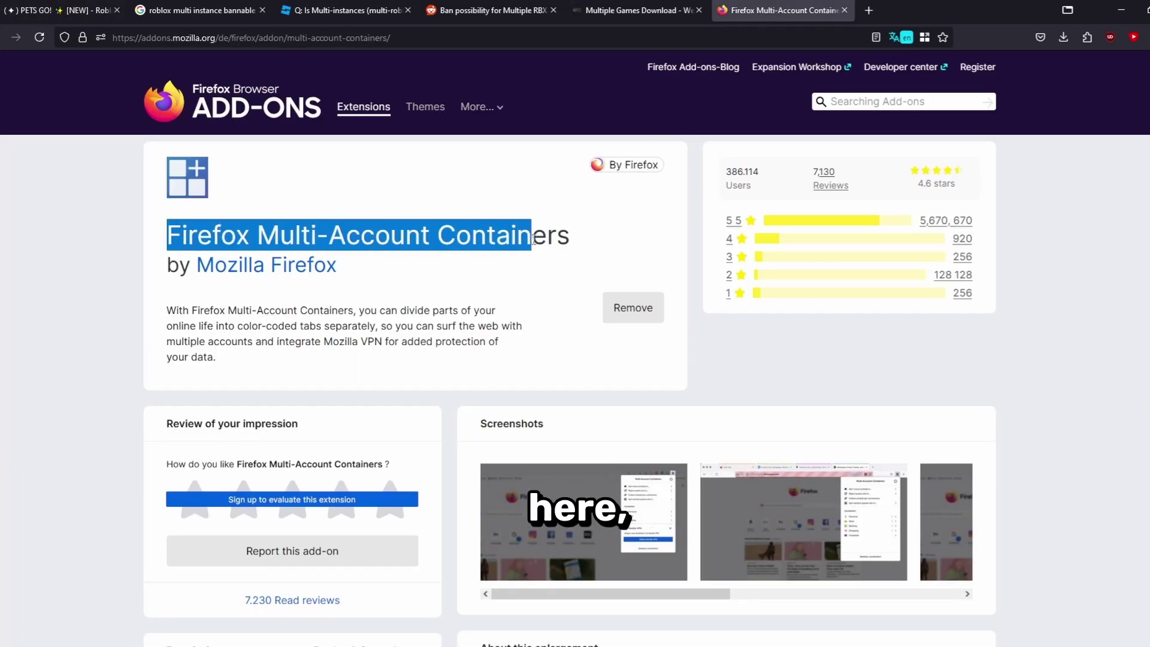
{"action": "left_click", "coordinate": [529, 240]}
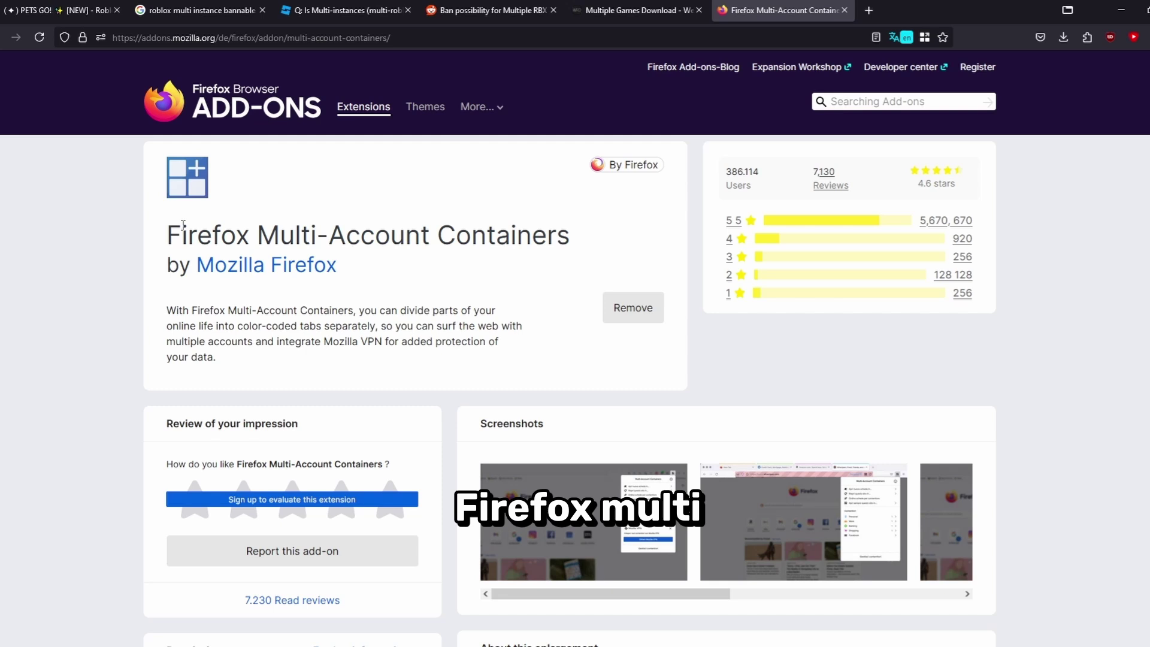
Search the add-ons site for Firefox Multi Account, and dismiss the suggestions to stay on the extension's page.
{"action": "left_click", "coordinate": [878, 103]}
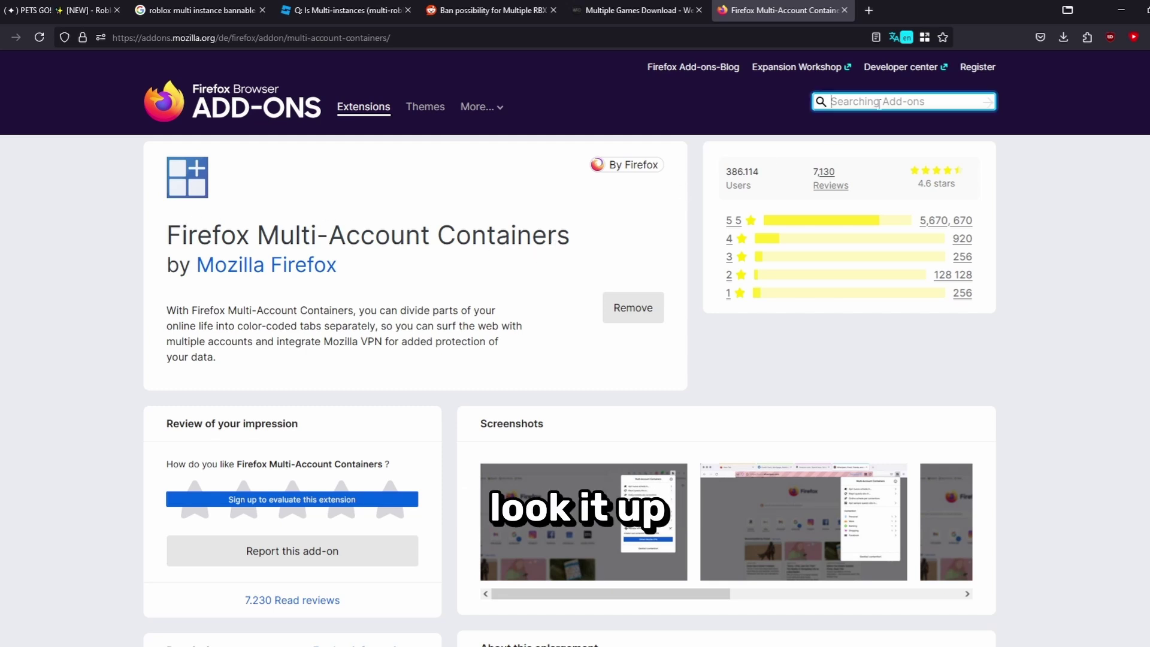
{"action": "type", "text": "Firefox Multi Account"}
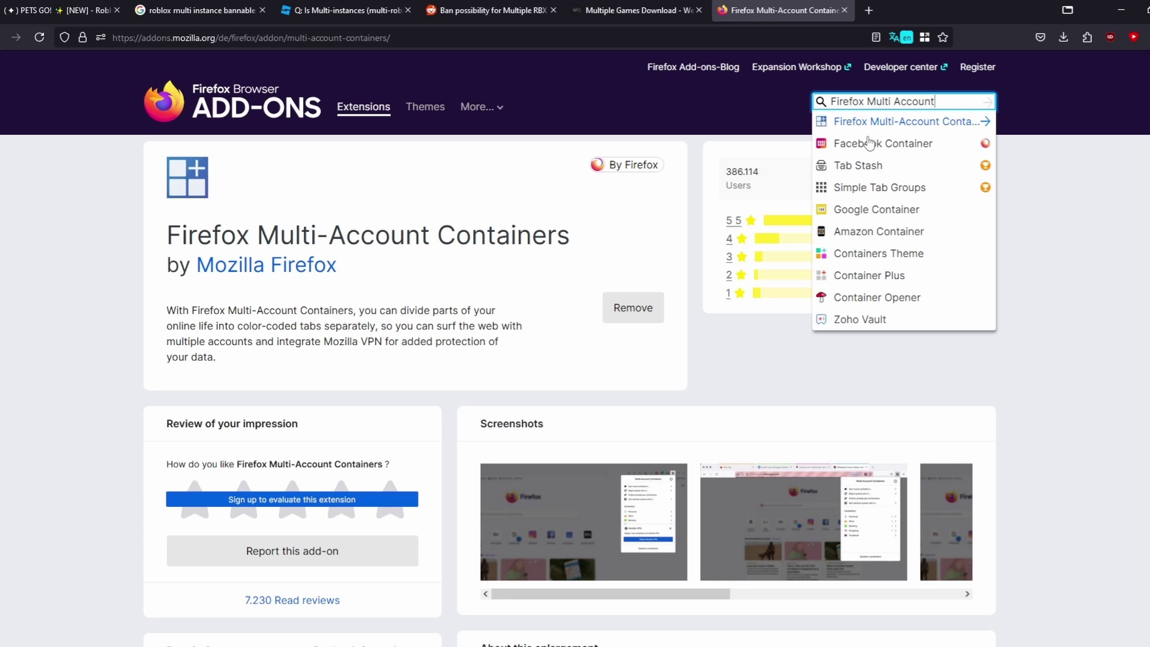
{"action": "left_click", "coordinate": [563, 236]}
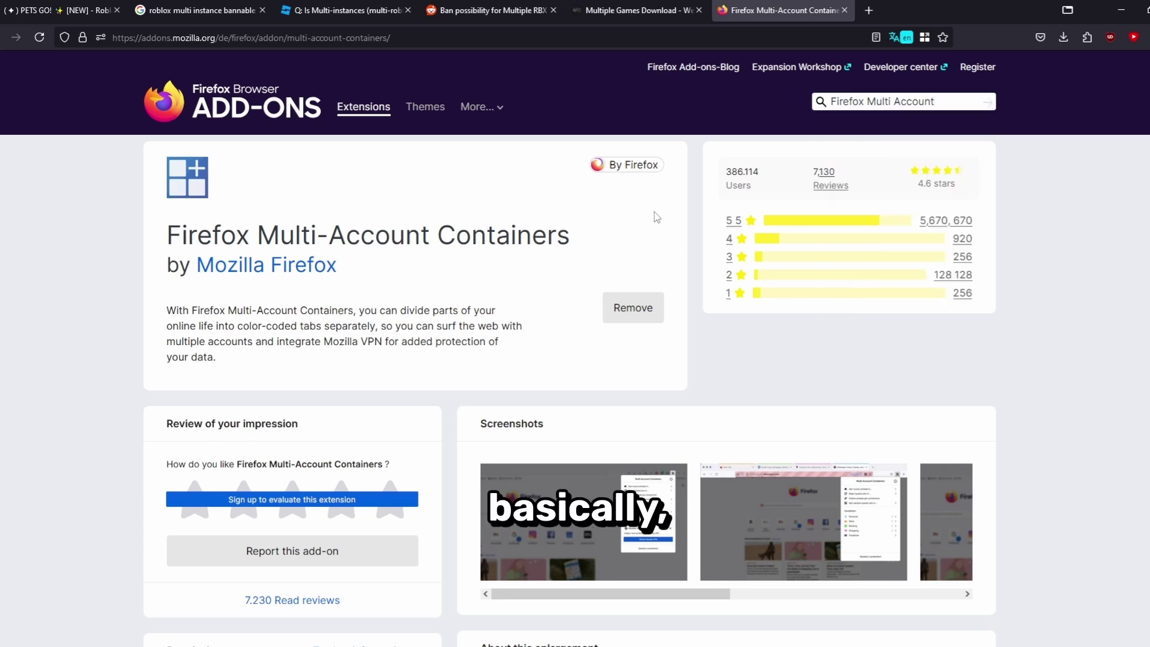
Open a new tab in the Roblox 2. Acc container and load the Roblox site there.
{"action": "right_click", "coordinate": [872, 12]}
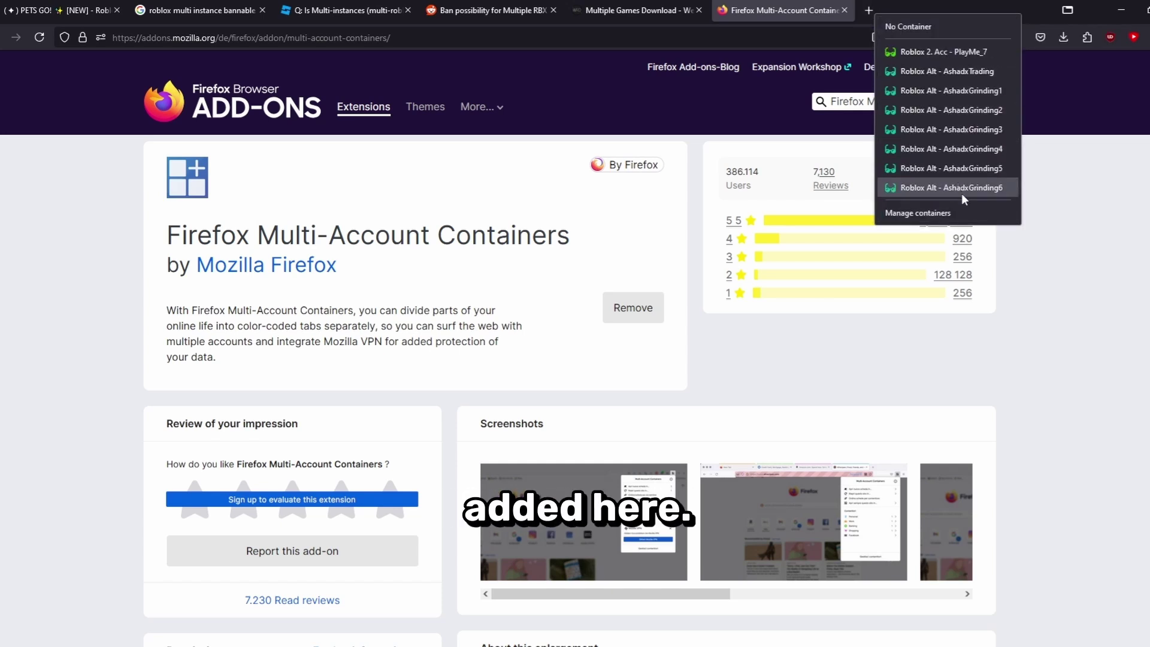
{"action": "left_click", "coordinate": [910, 50]}
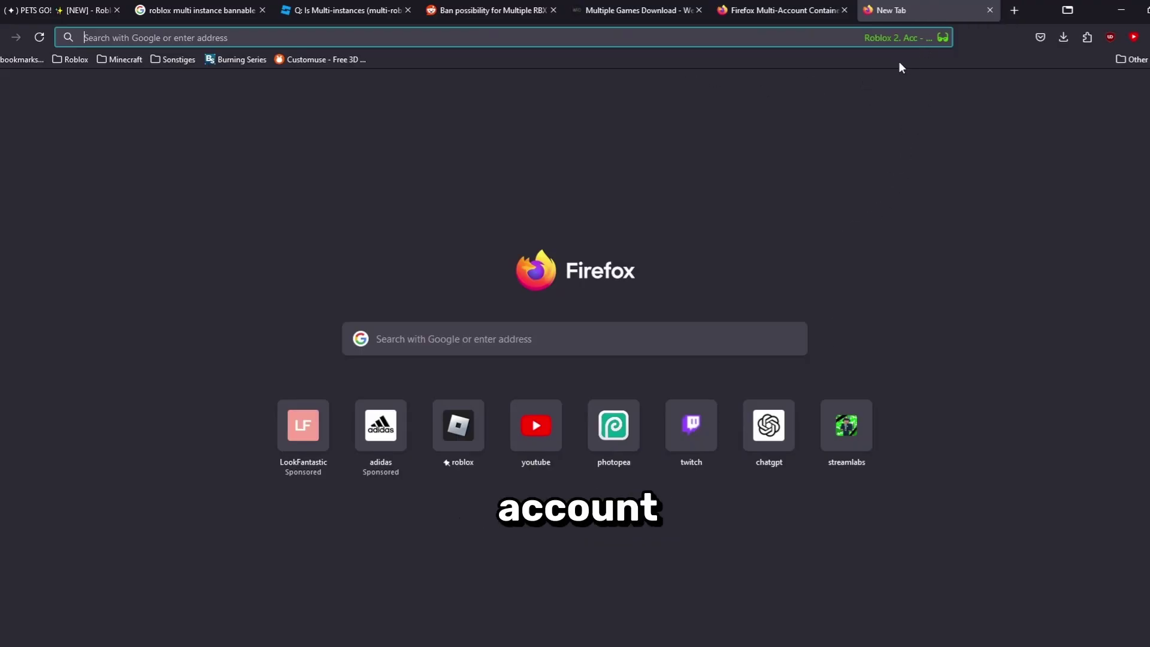
{"action": "left_click", "coordinate": [476, 419]}
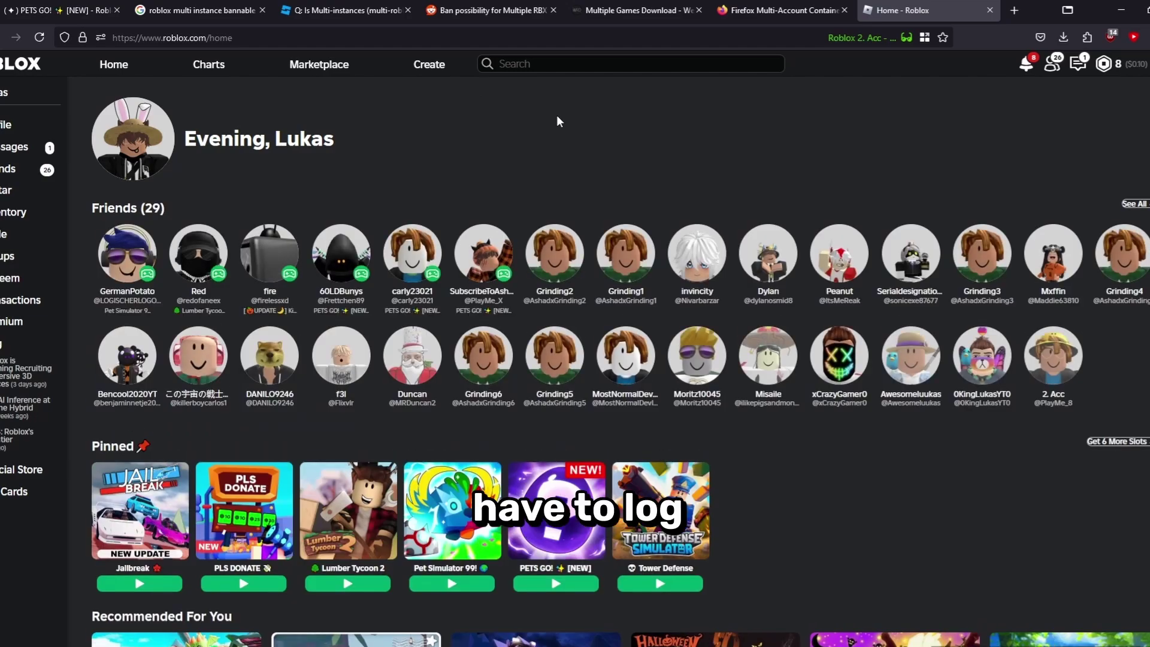
Open another new tab in the Roblox Alt container for Grinding1 and load the Roblox site there.
{"action": "right_click", "coordinate": [1013, 10]}
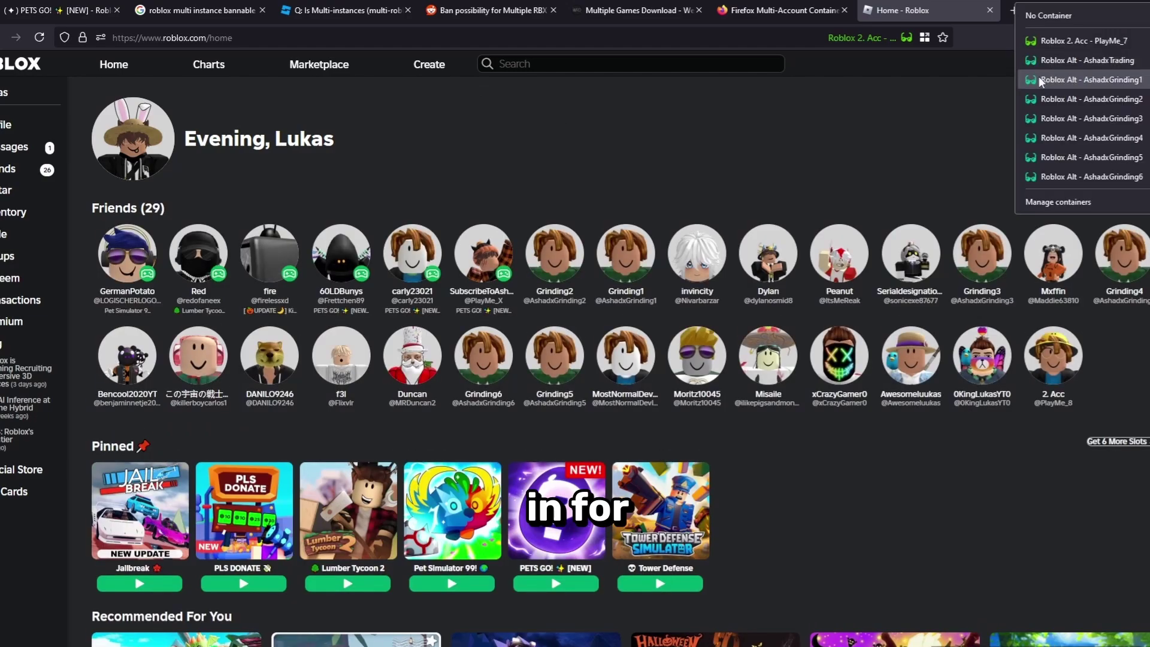
{"action": "left_click", "coordinate": [1039, 79]}
{"action": "left_click", "coordinate": [458, 422]}
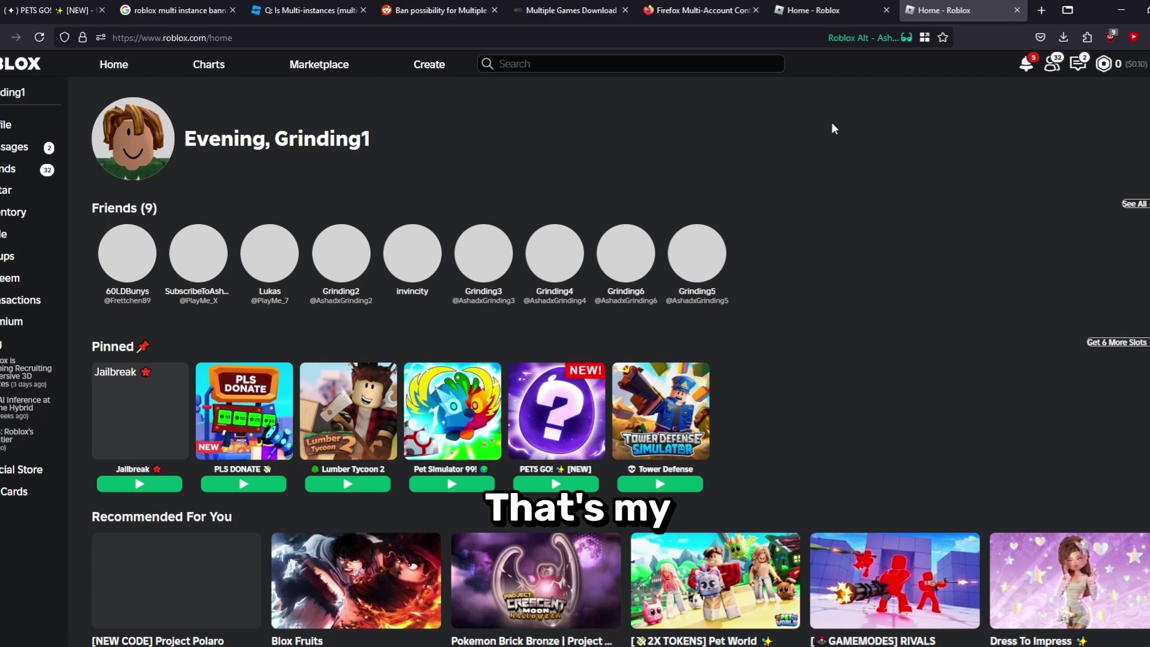
Switch between the two container tabs to compare the signed-in Roblox accounts, ending on the second account.
{"action": "left_click", "coordinate": [829, 10]}
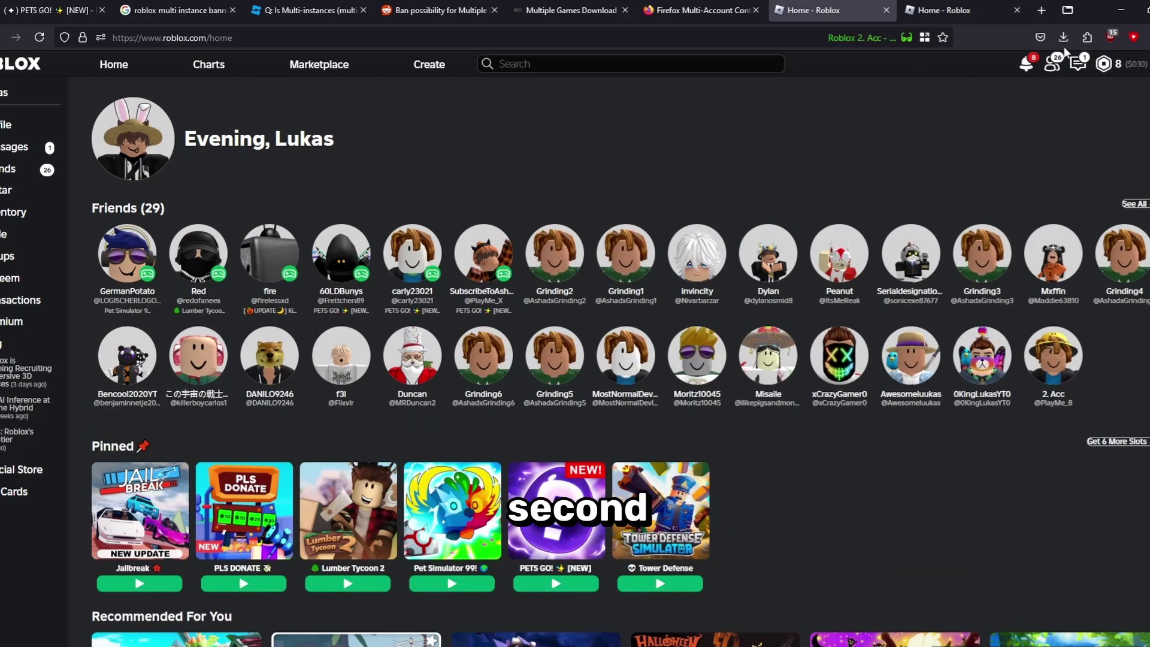
{"action": "left_click", "coordinate": [970, 3]}
{"action": "left_click", "coordinate": [814, 10]}
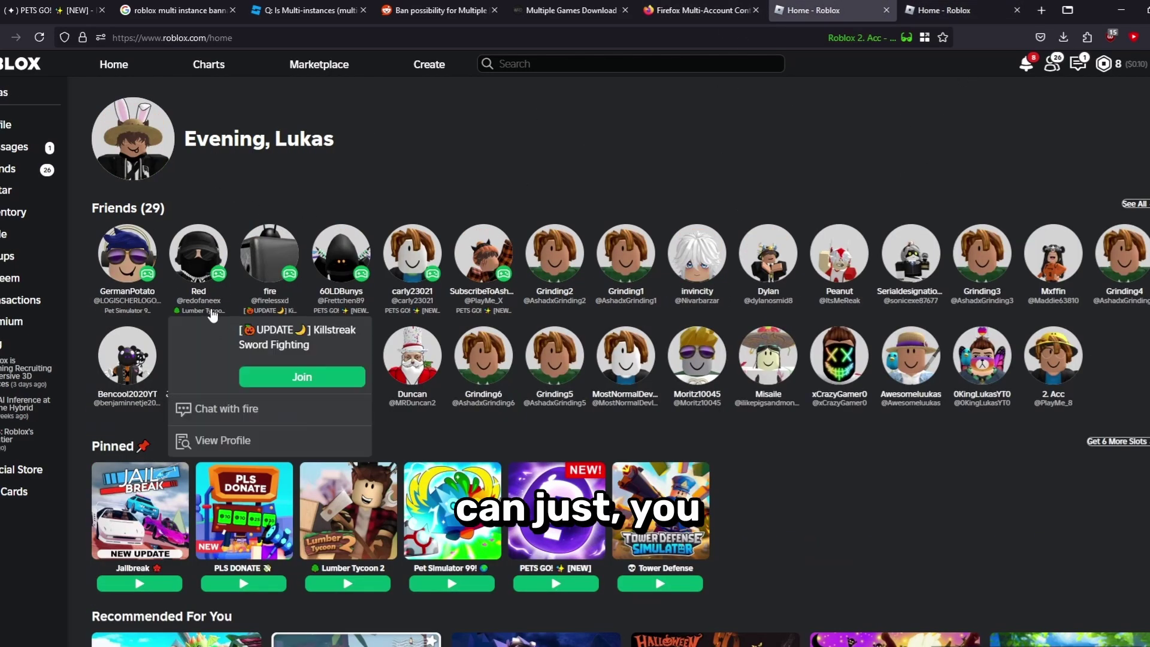
Join a friend's PETS GO! server from the second account and move its Roblox window aside from the main character.
{"action": "mouse_move", "coordinate": [482, 288]}
{"action": "left_click", "coordinate": [509, 372]}
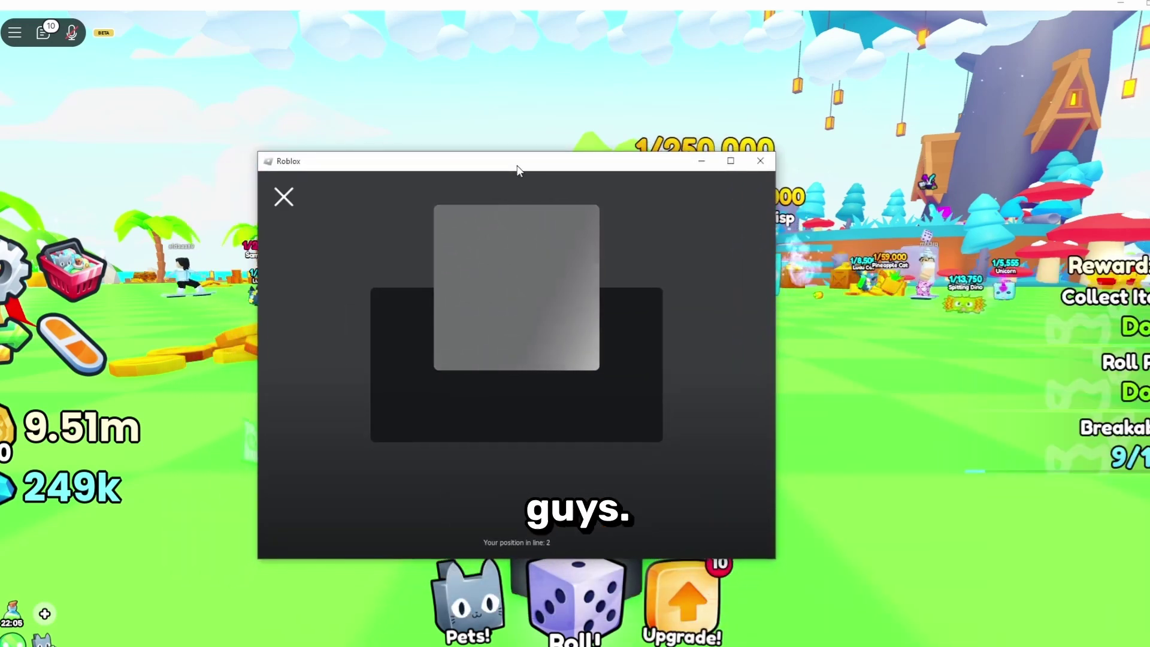
{"action": "left_click_drag", "start_coordinate": [519, 170], "coordinate": [721, 88]}
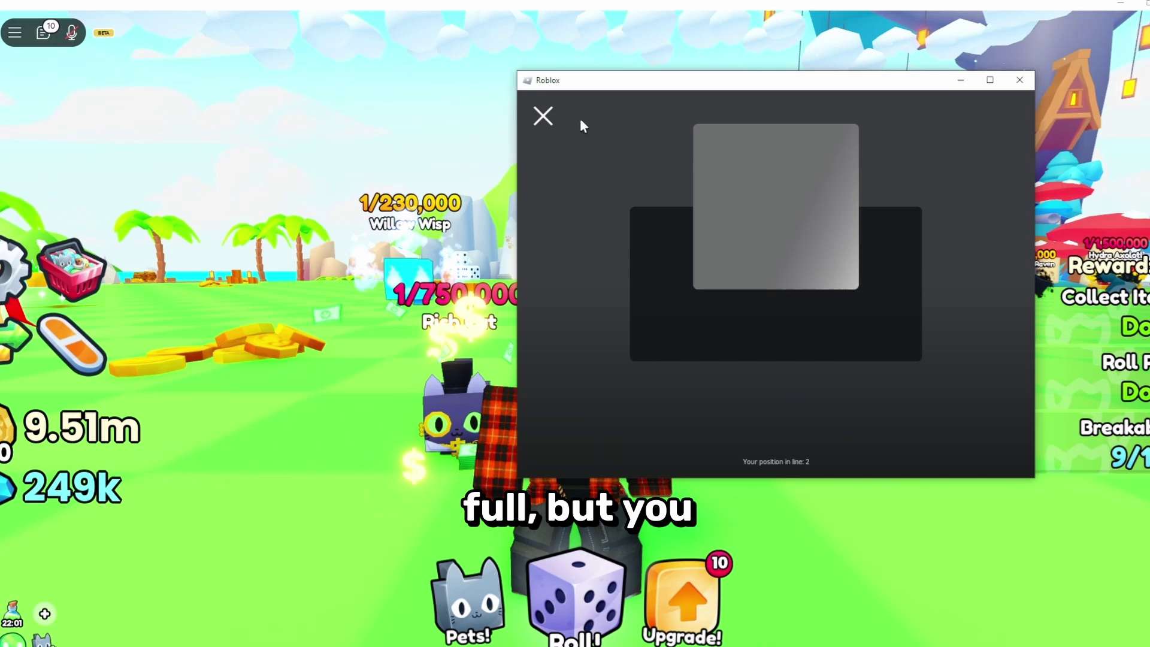
Leave the server queue and launch PETS GO! from the Continue section of the second account's Roblox home.
{"action": "left_click", "coordinate": [537, 123]}
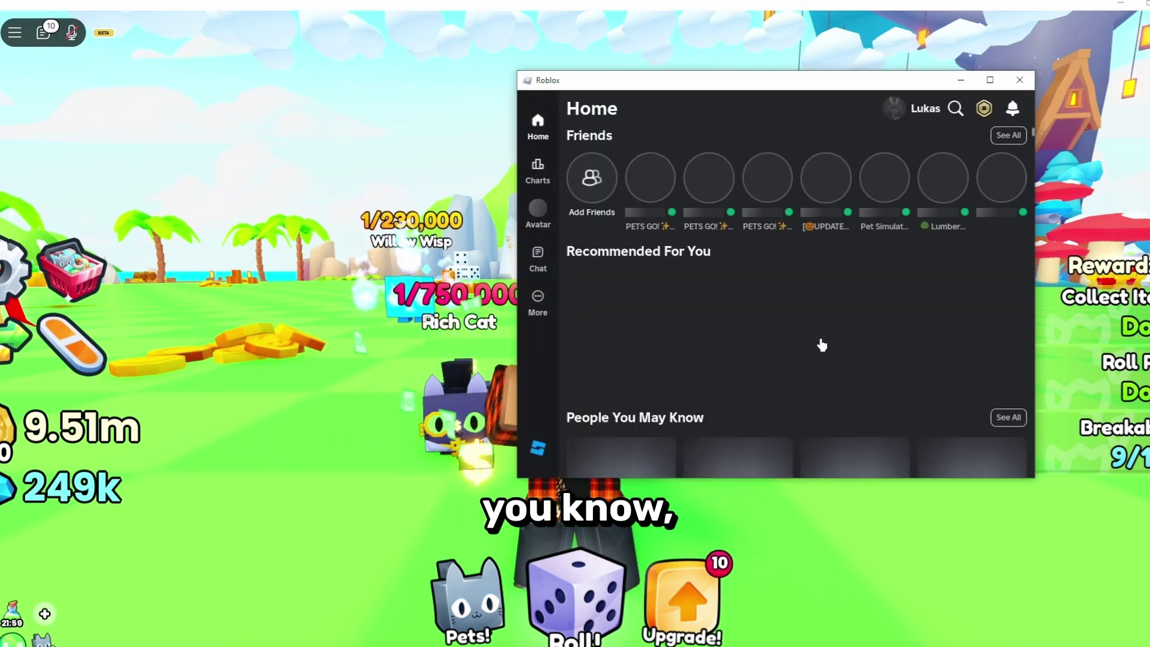
{"action": "scroll", "coordinate": [734, 356], "scroll_direction": "down", "scroll_amount": 5}
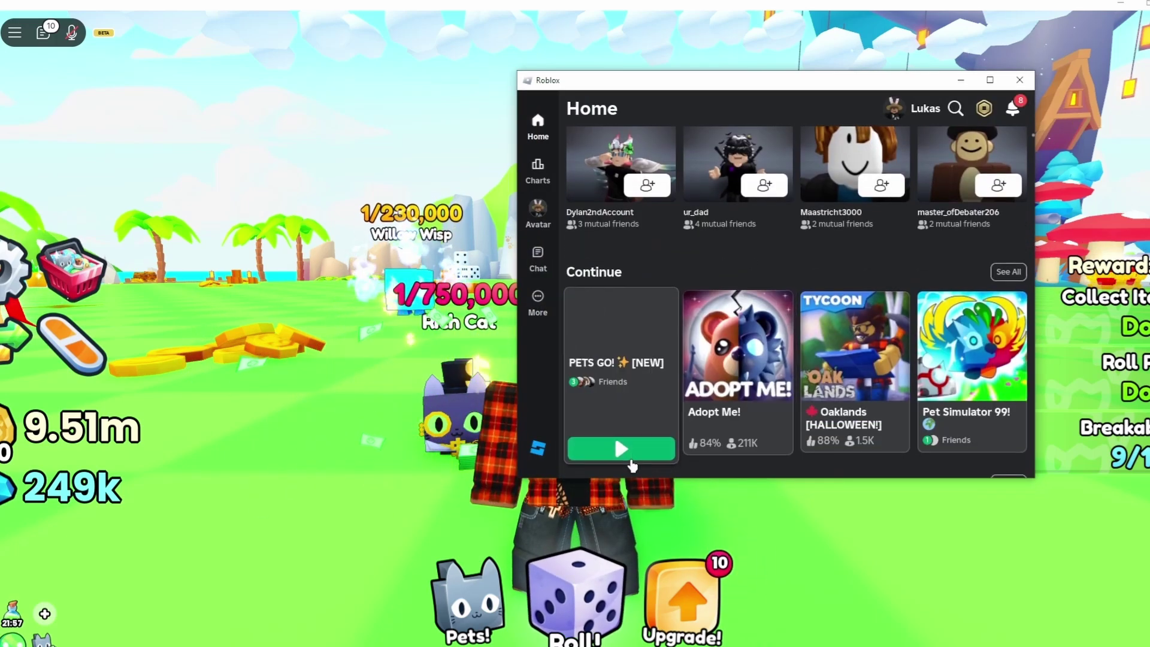
{"action": "left_click", "coordinate": [628, 453]}
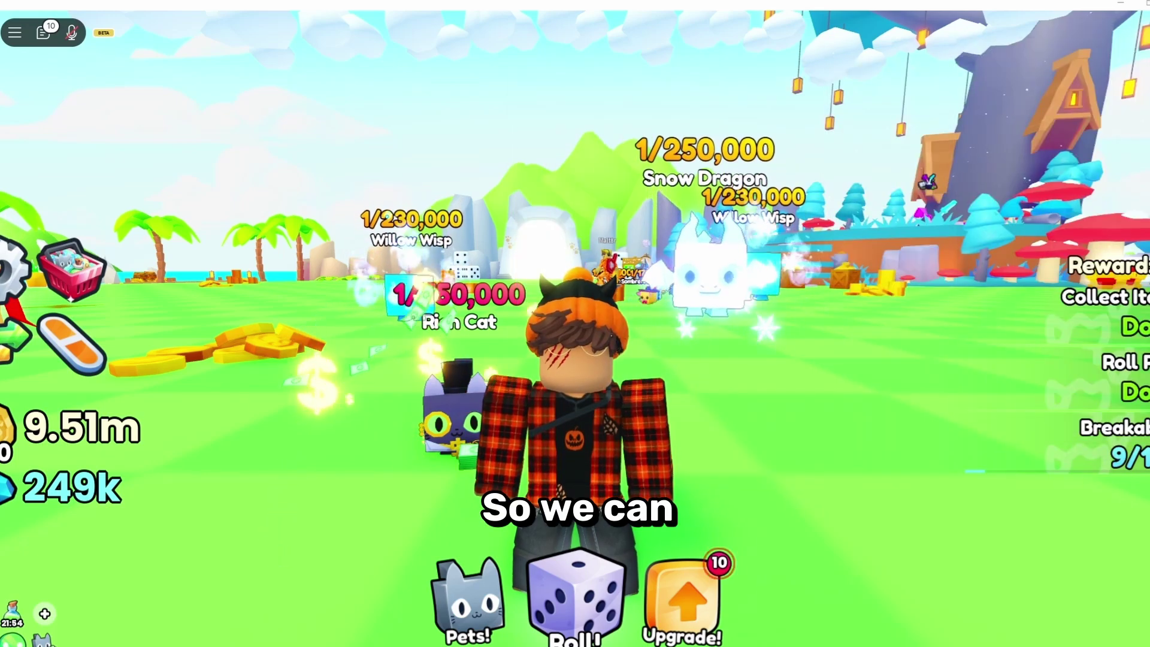
Tile the two game windows side by side and take the Daily Roll on the second account.
{"action": "left_click_drag", "start_coordinate": [1147, 6], "coordinate": [1148, 72]}
{"action": "left_click", "coordinate": [93, 182]}
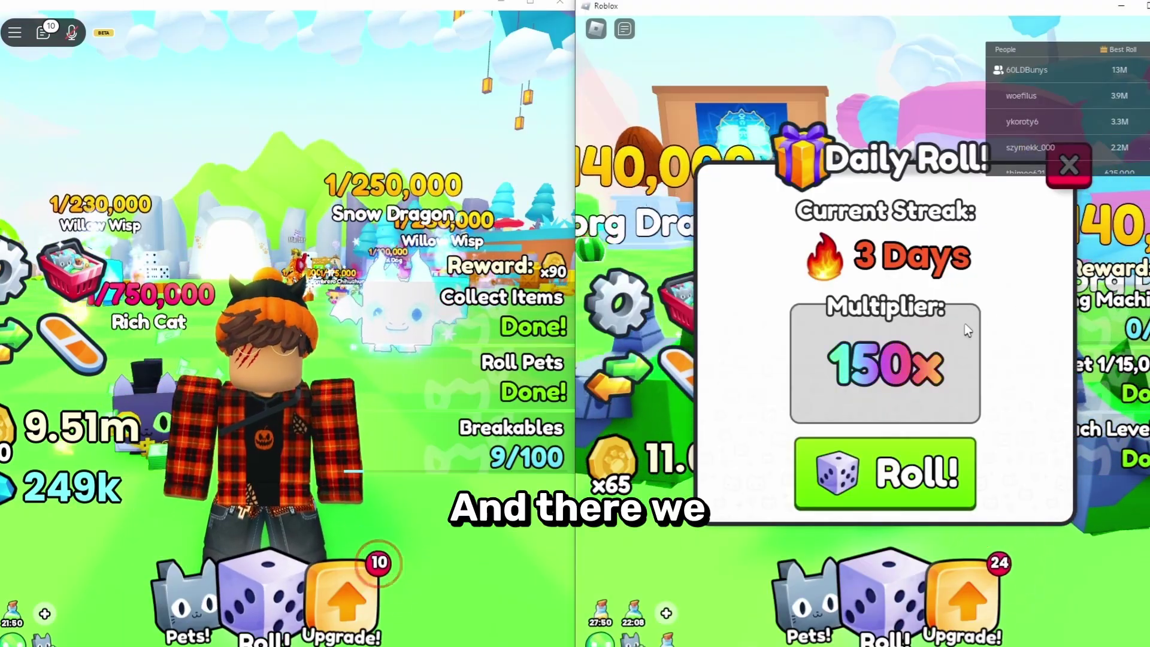
{"action": "left_click", "coordinate": [952, 491]}
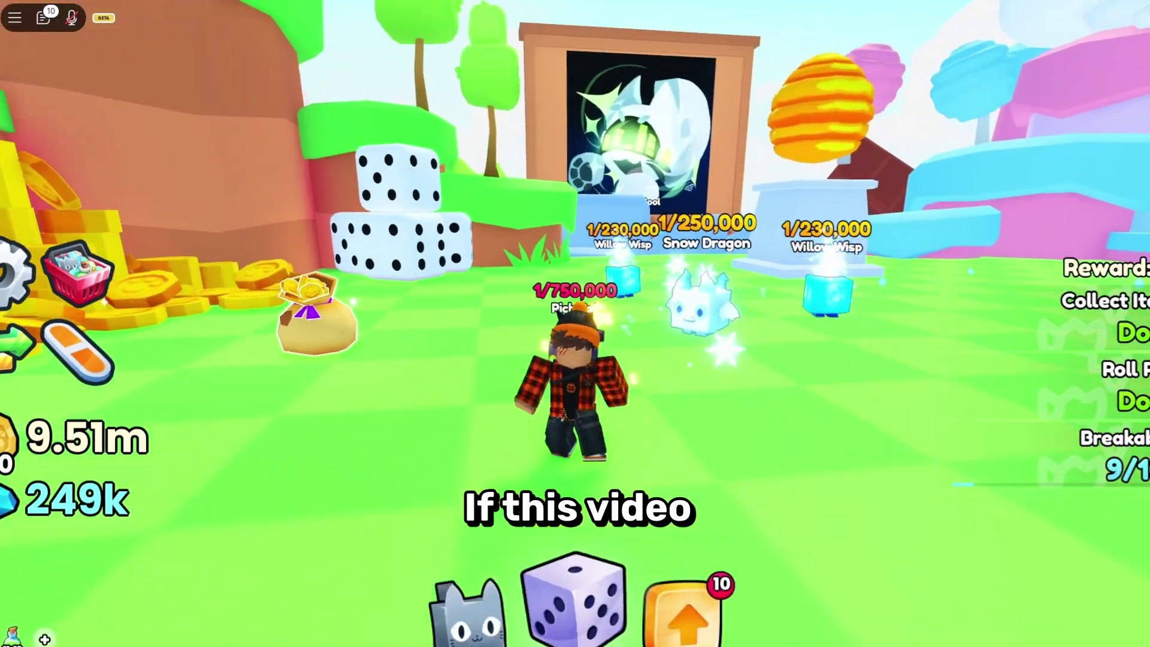
Walk the main account's character backward across the grass in the full-size game window.
{"action": "key", "text": "s"}
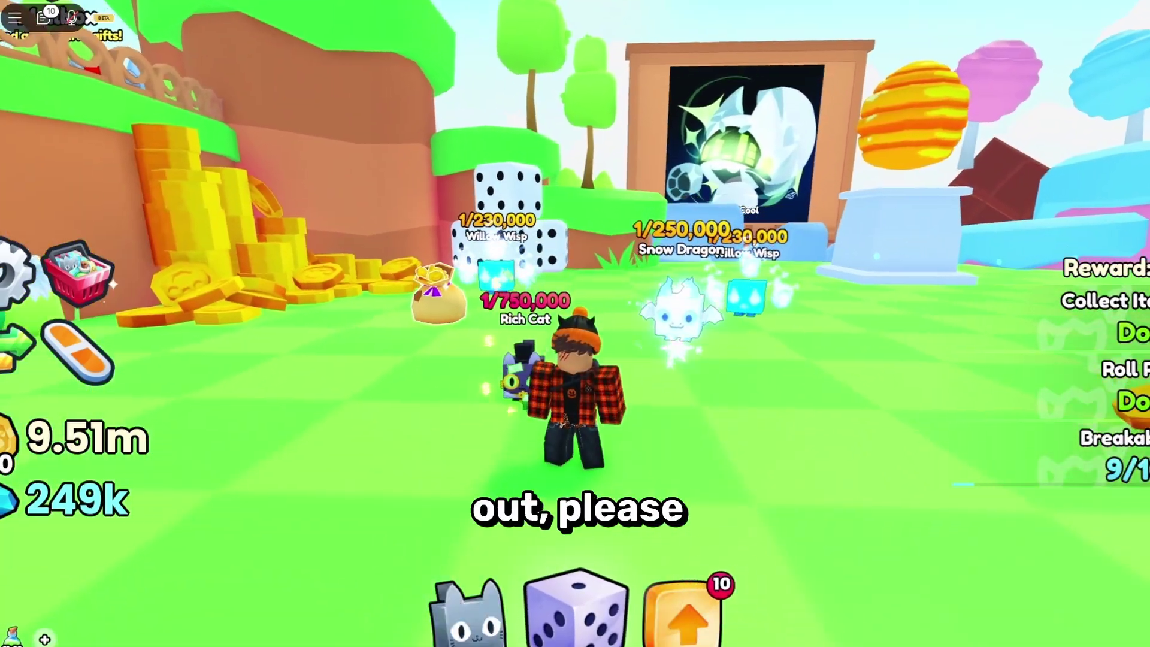
{"action": "key", "text": "s"}
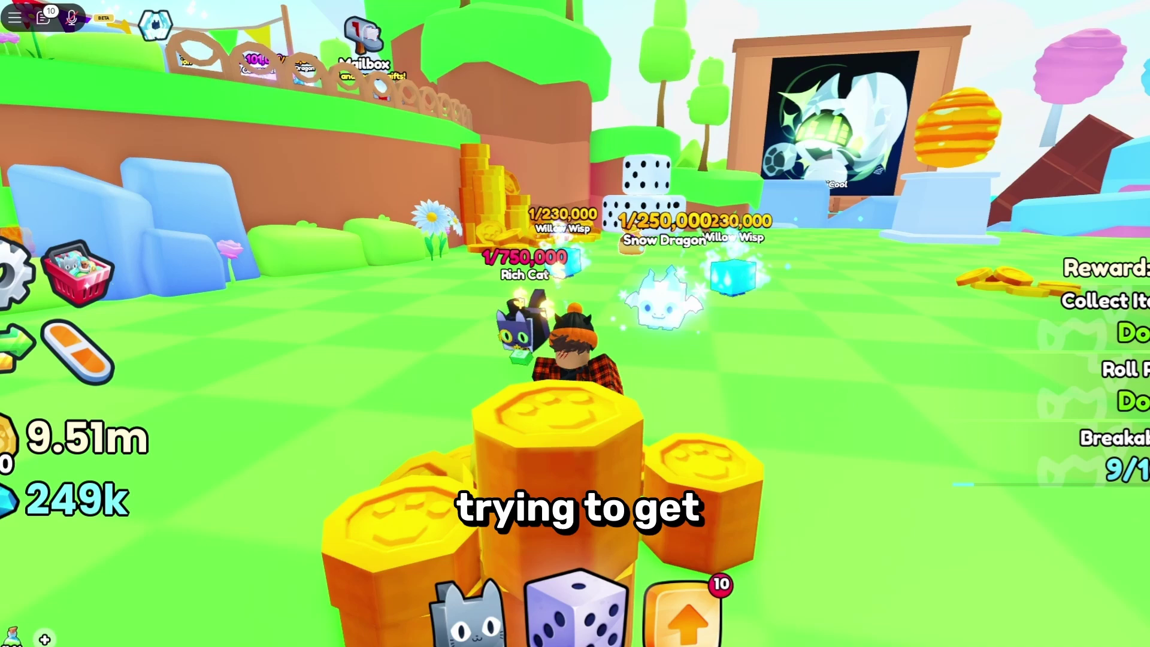
{"action": "key", "text": "s"}
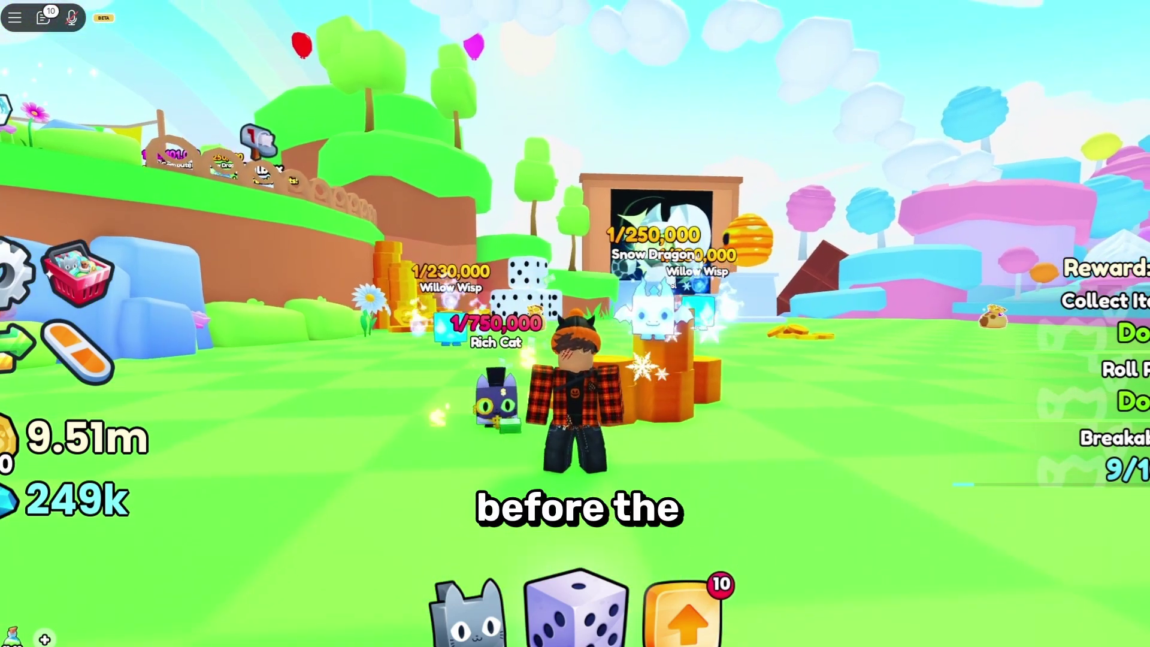